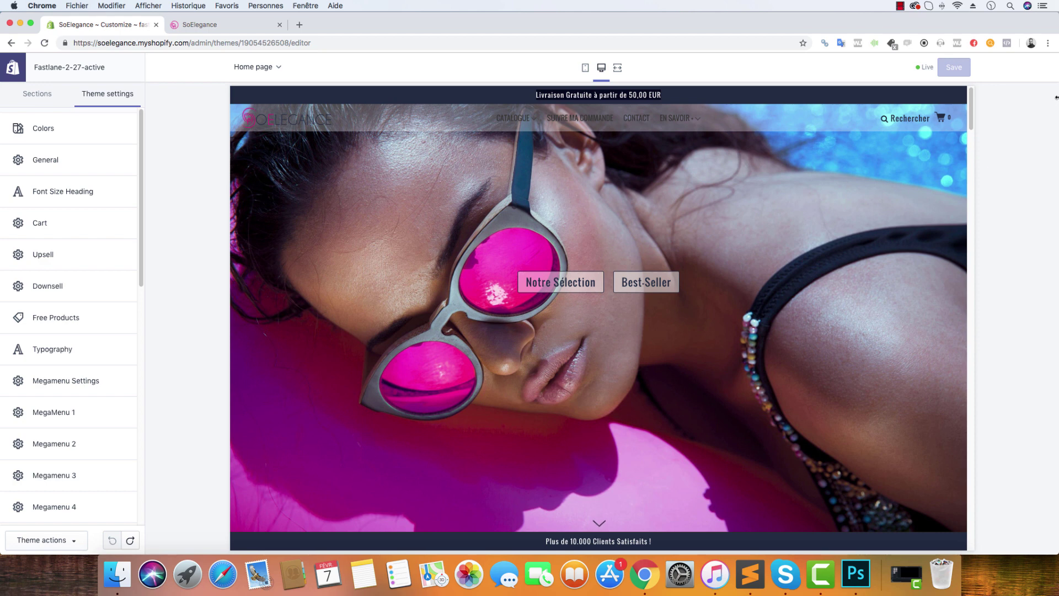
Step: Open the Header Band theme settings and check the available band types, keeping Shipping Bar
left_click(601, 95)
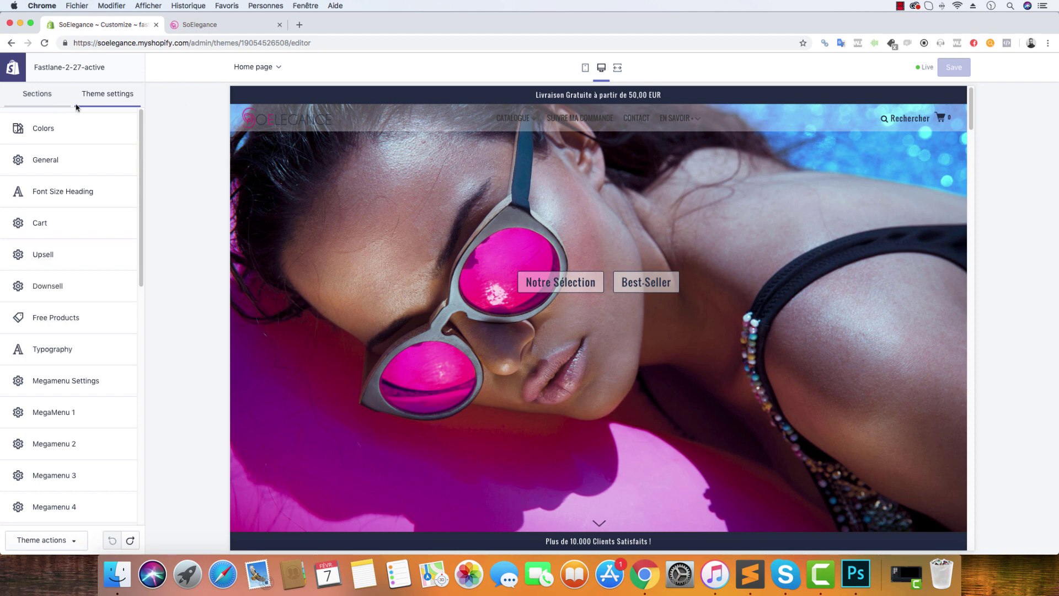
scroll(97, 246, "down", 5)
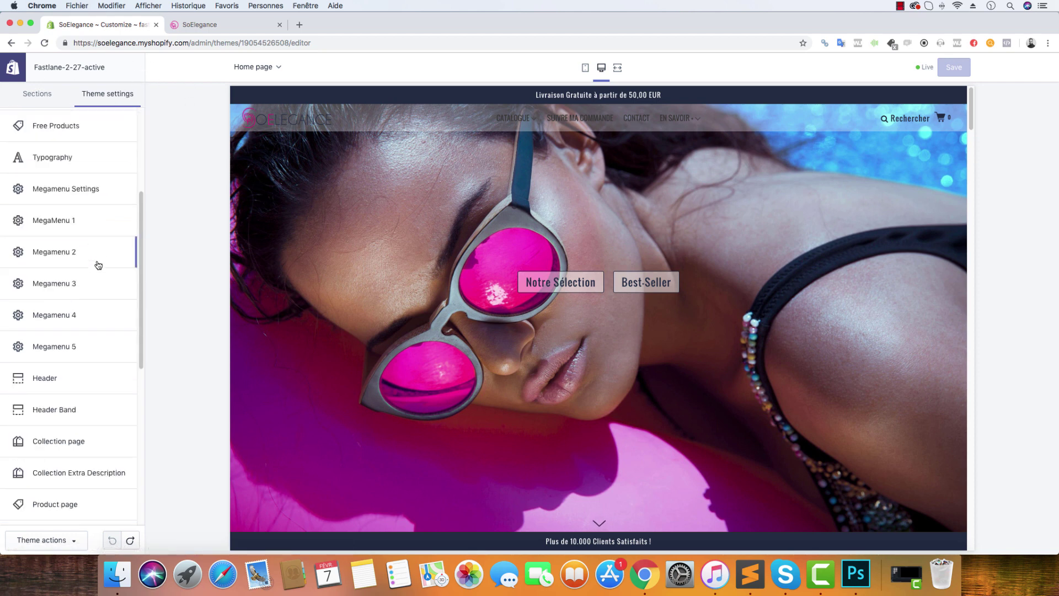
left_click(89, 409)
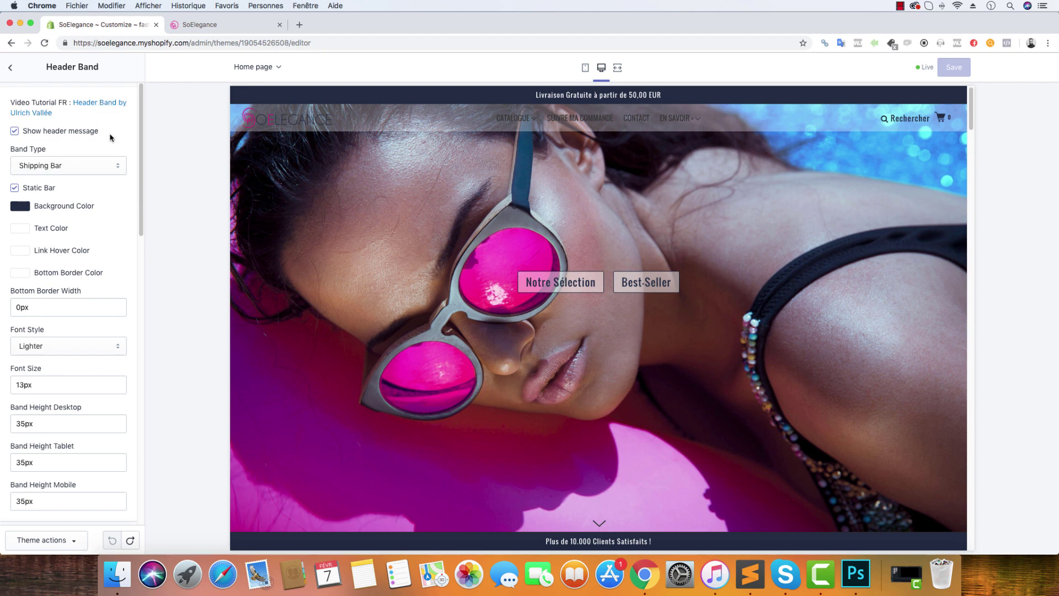
left_click(86, 169)
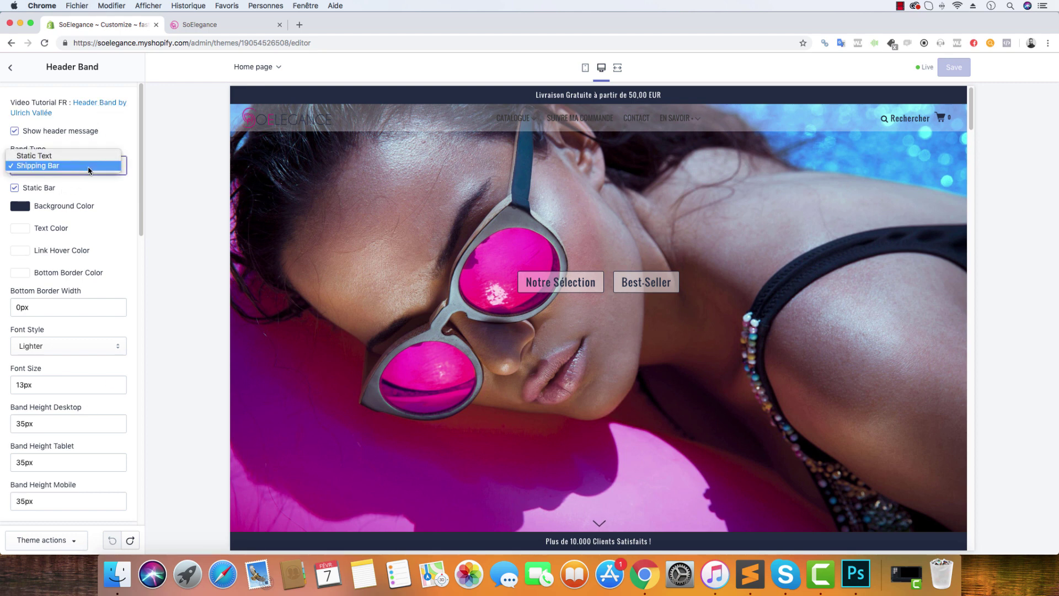
left_click(128, 129)
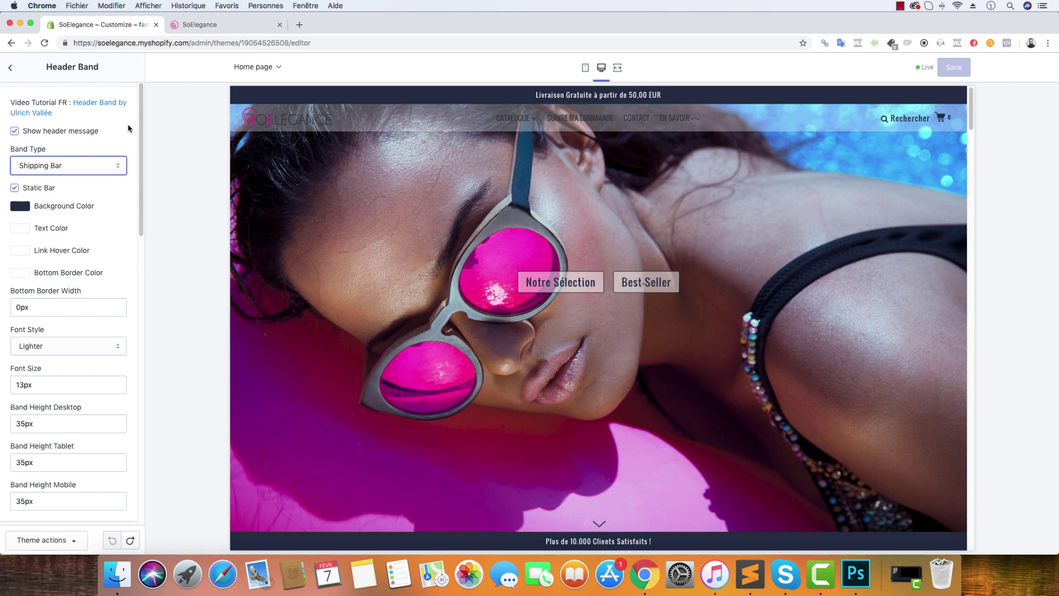
Step: Review the Header Band options, from the band's colors, font and heights to the header shipping bar messages
scroll(99, 226, "down", 3)
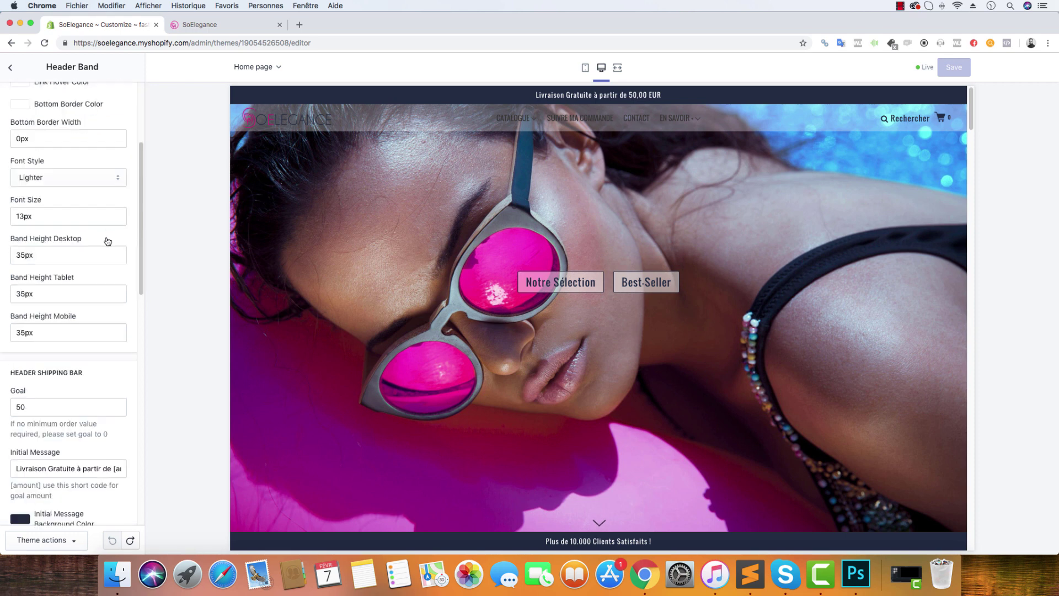
scroll(113, 259, "down", 2)
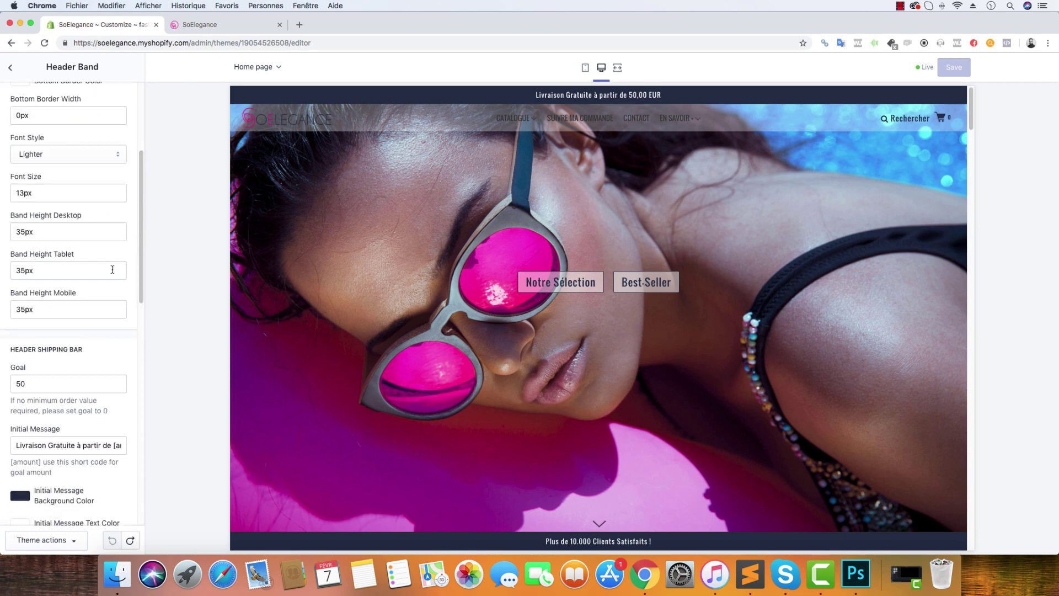
scroll(99, 271, "down", 1)
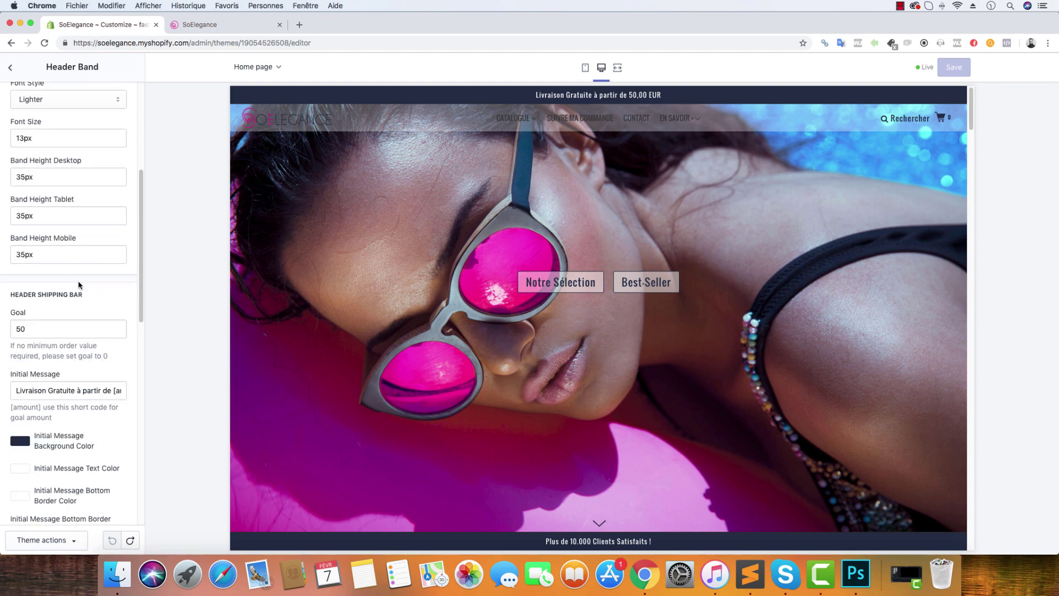
scroll(107, 278, "up", 5)
scroll(108, 298, "down", 5)
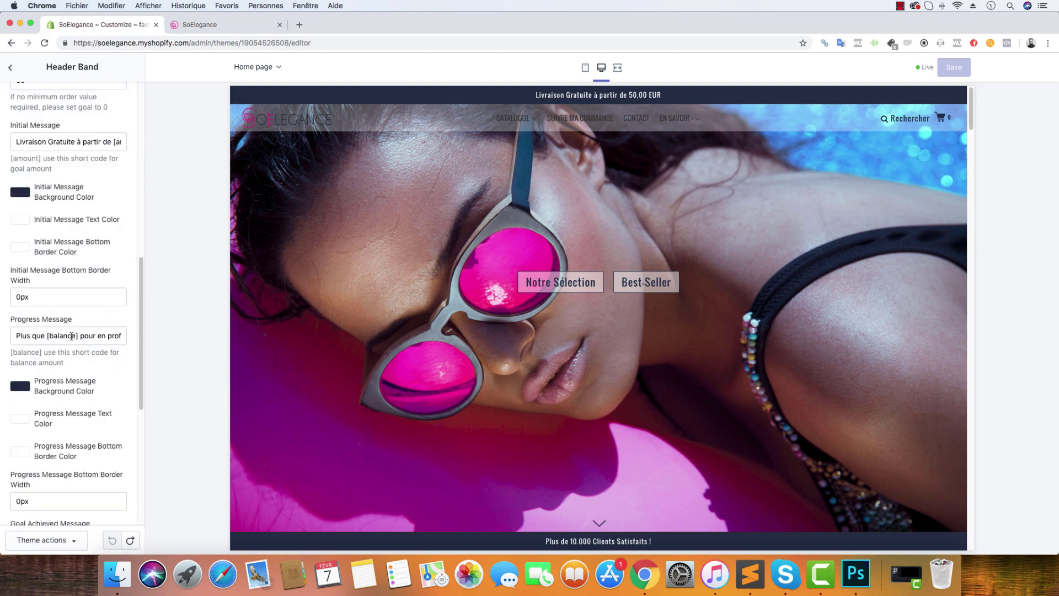
scroll(104, 165, "up", 5)
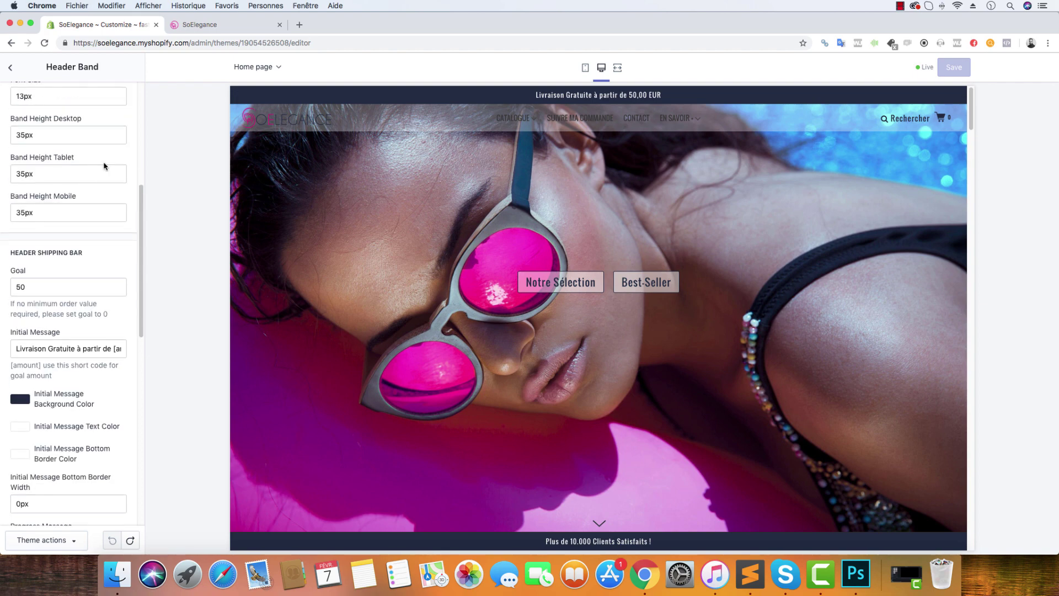
scroll(105, 166, "down", 3)
scroll(105, 166, "up", 10)
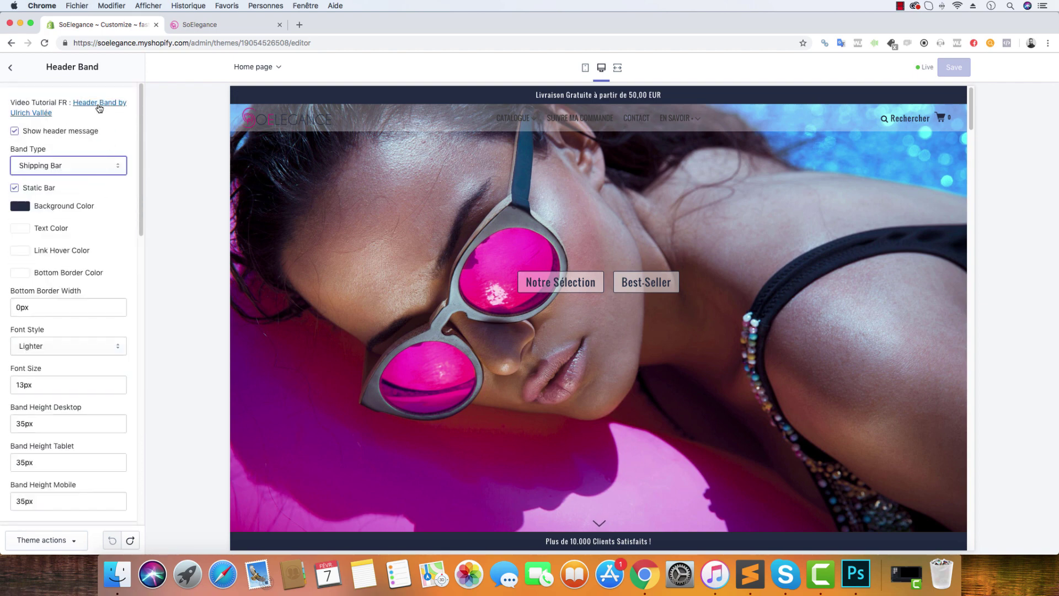
scroll(80, 280, "down", 10)
scroll(80, 280, "down", 1)
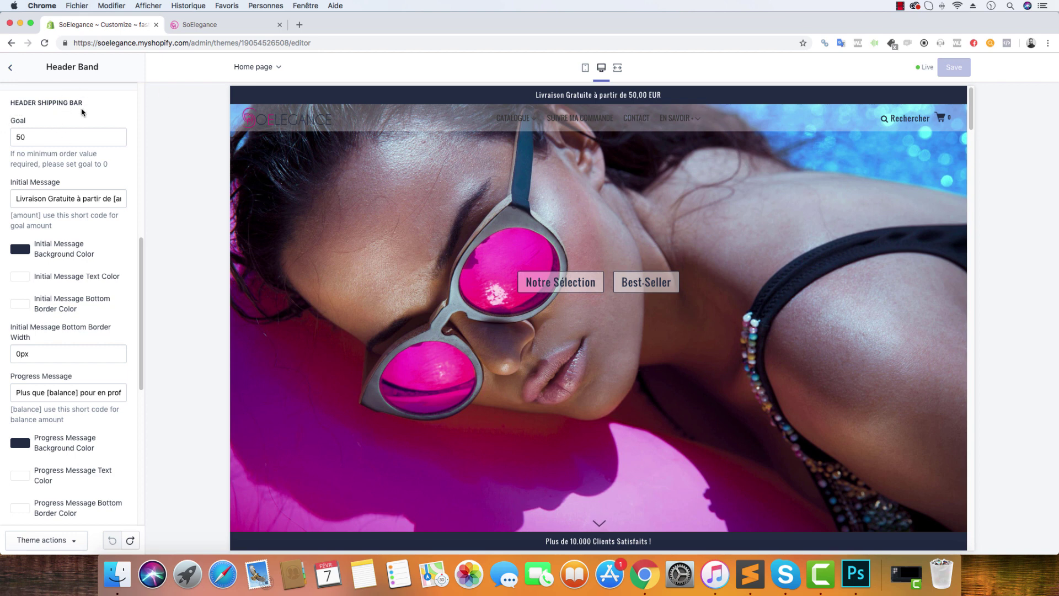
Step: Examine the header shipping bar's goal and its initial message with the [amount] short code
left_click_drag(29, 136, 4, 141)
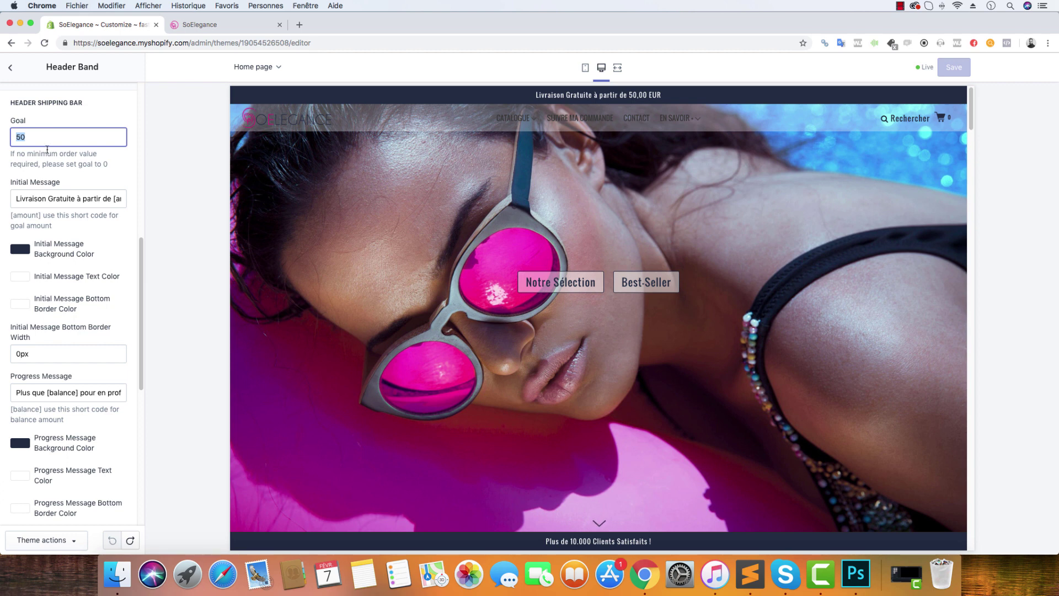
left_click(18, 198)
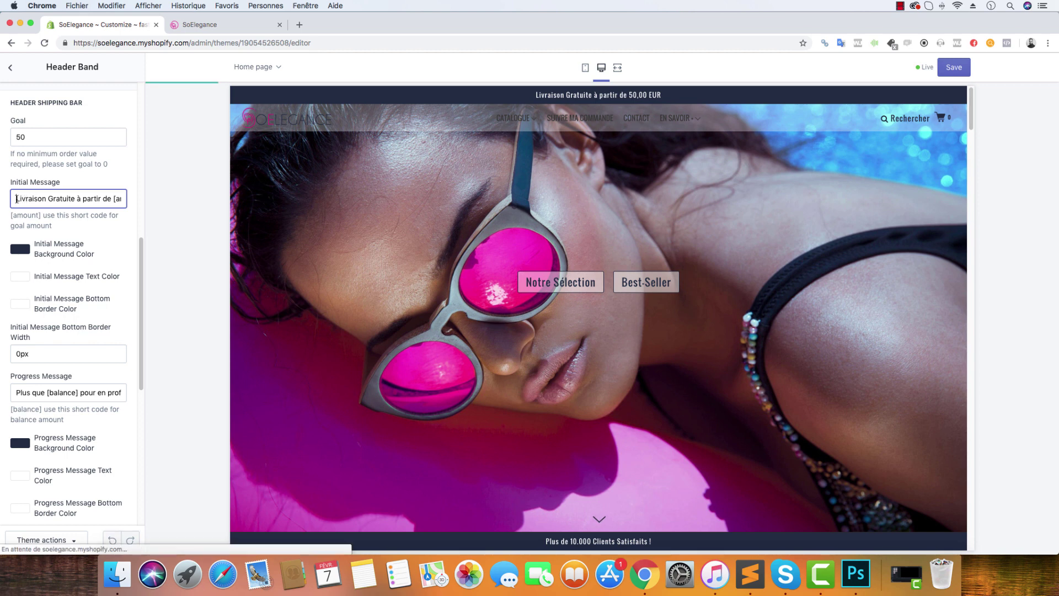
left_click_drag(17, 198, 162, 194)
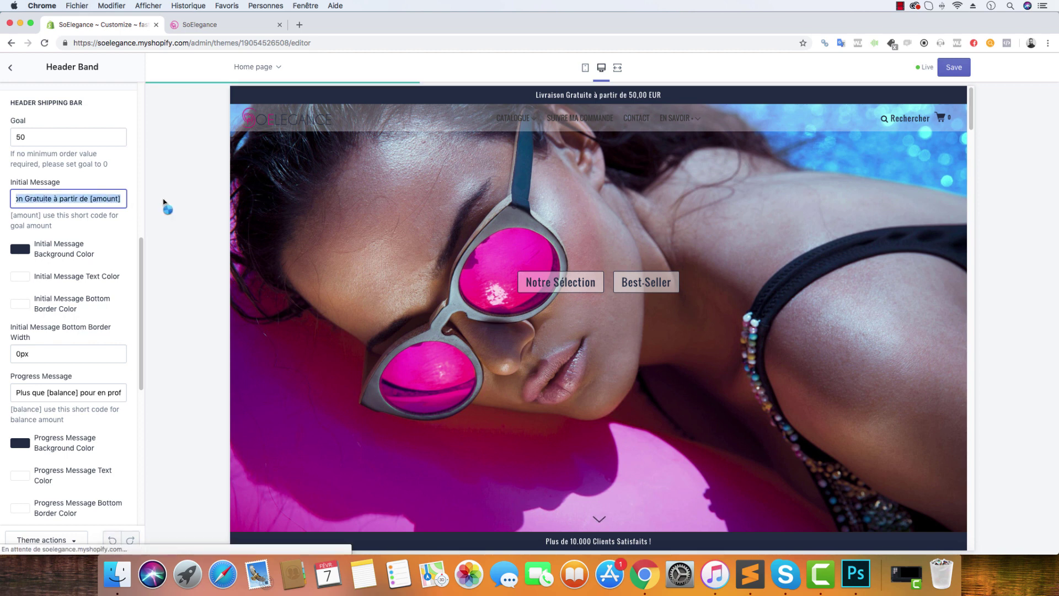
left_click(97, 199)
left_click_drag(90, 198, 121, 199)
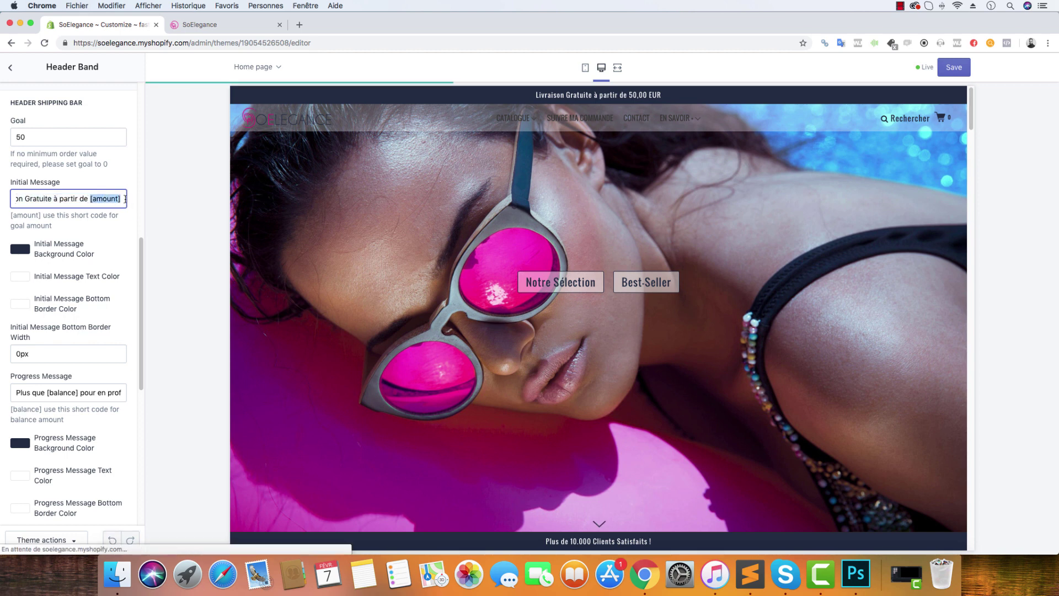
Step: Examine the shipping bar's progress message with the [balance] short code and its goal achieved message
left_click_drag(80, 391, 46, 391)
scroll(88, 429, "down", 3)
left_click(66, 437)
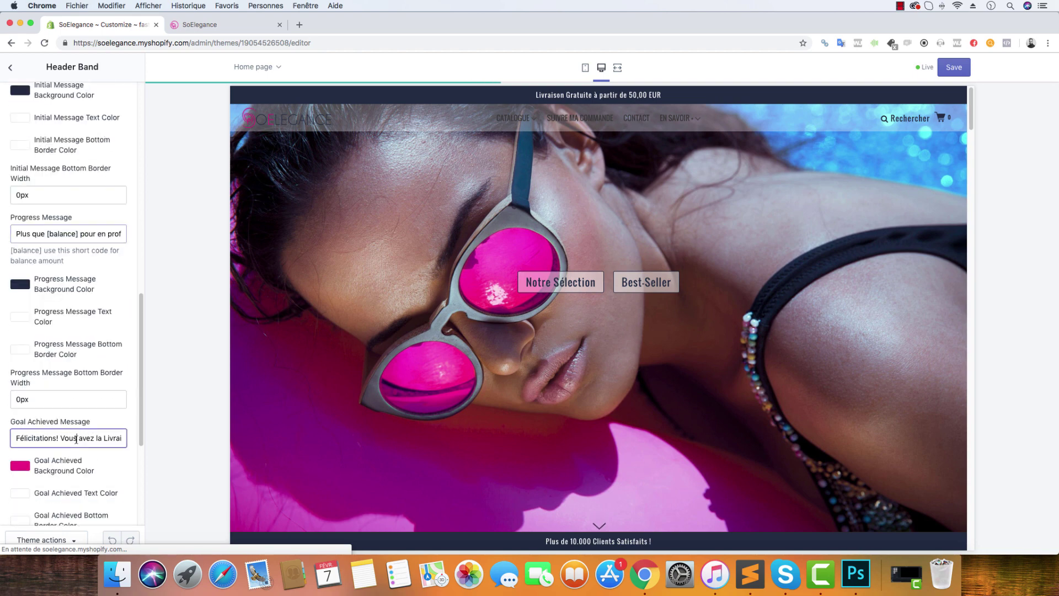
left_click_drag(58, 437, 135, 438)
left_click(78, 437)
key("super+a")
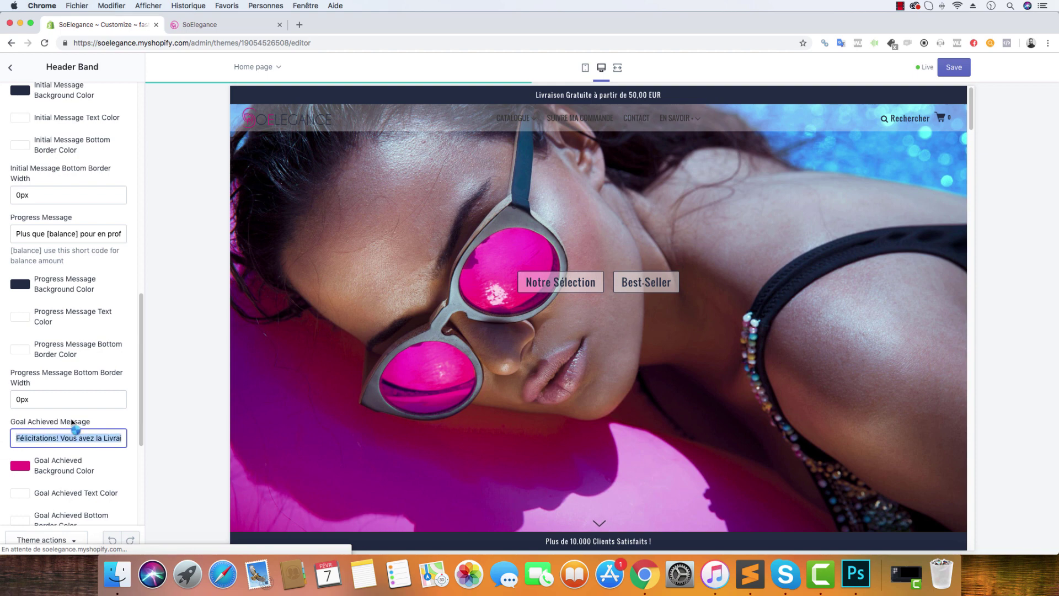
key("super+z")
scroll(88, 391, "up", 5)
scroll(89, 390, "down", 1)
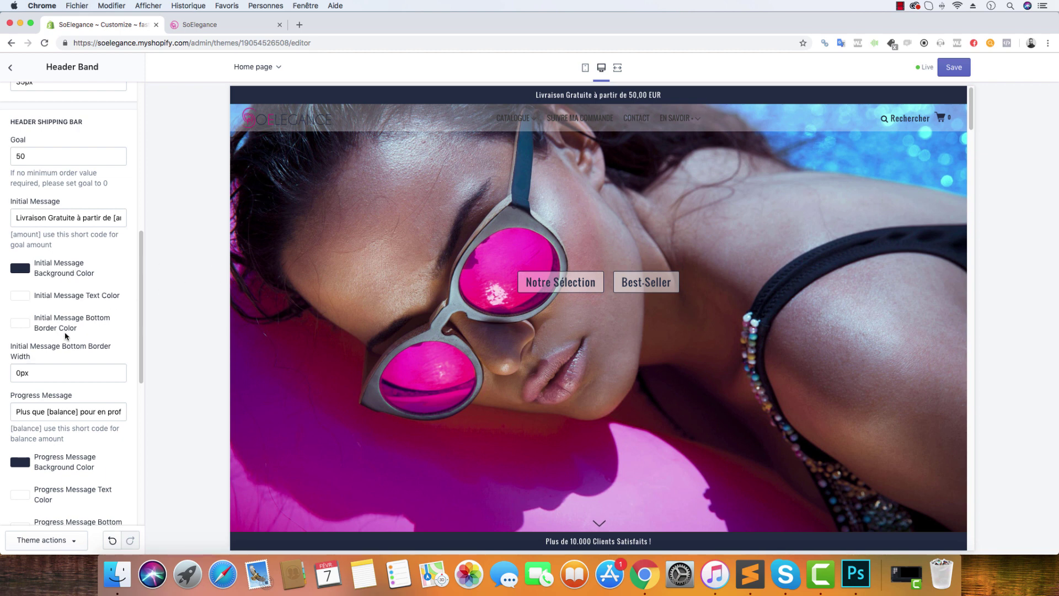
Step: Set the header band's bottom border color to the recently selected magenta pink and its width to 1px
left_click(47, 366)
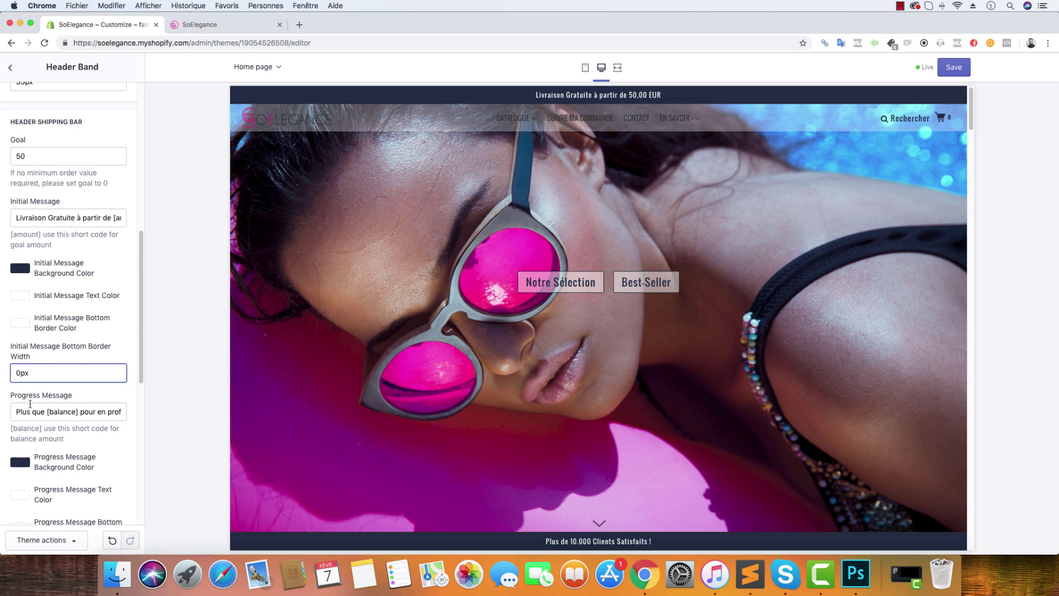
scroll(31, 404, "up", 8)
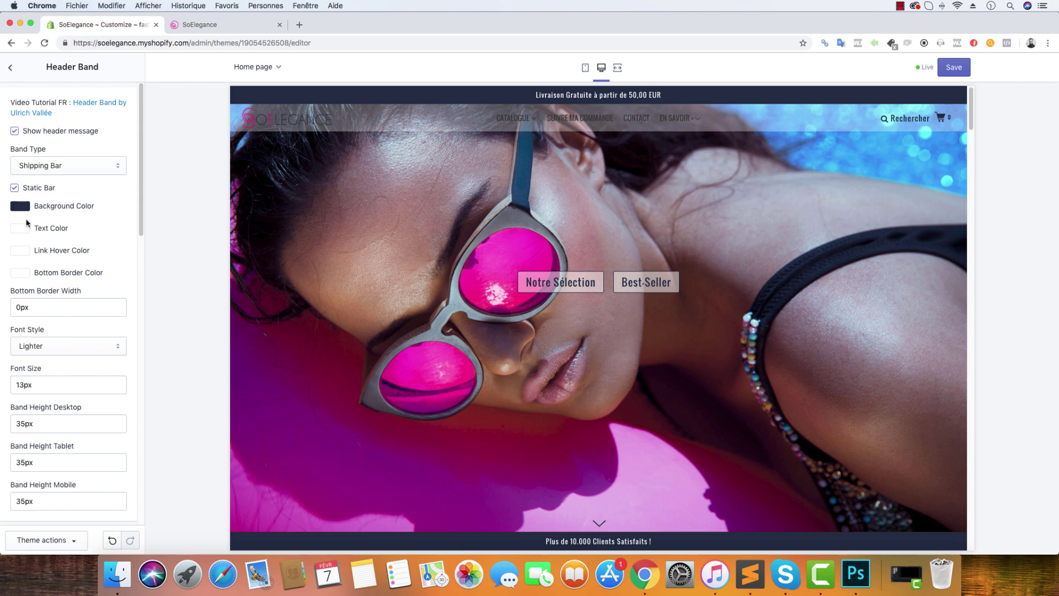
left_click(24, 273)
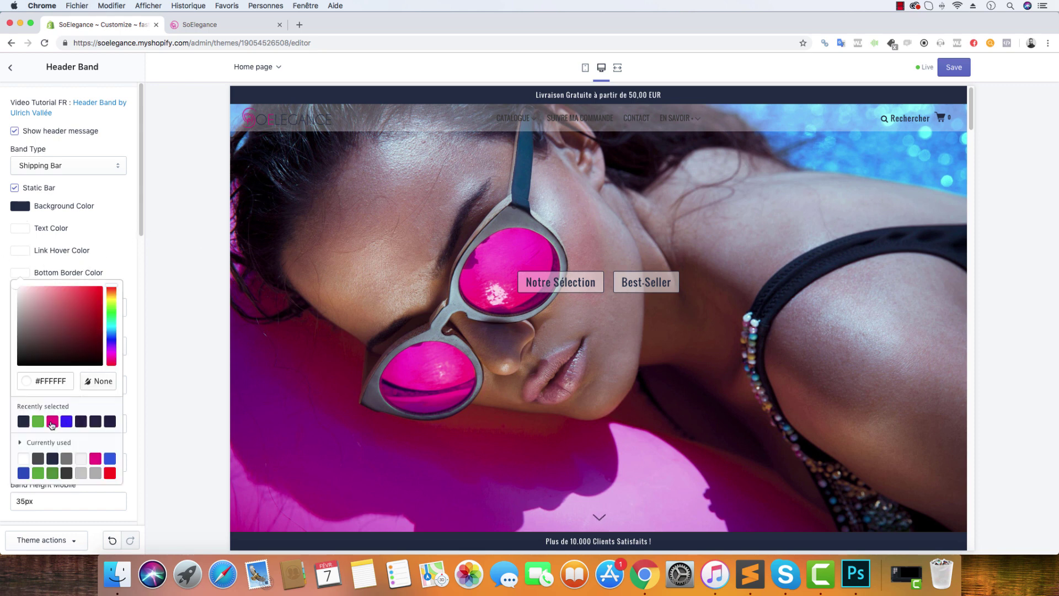
left_click(52, 423)
left_click(48, 273)
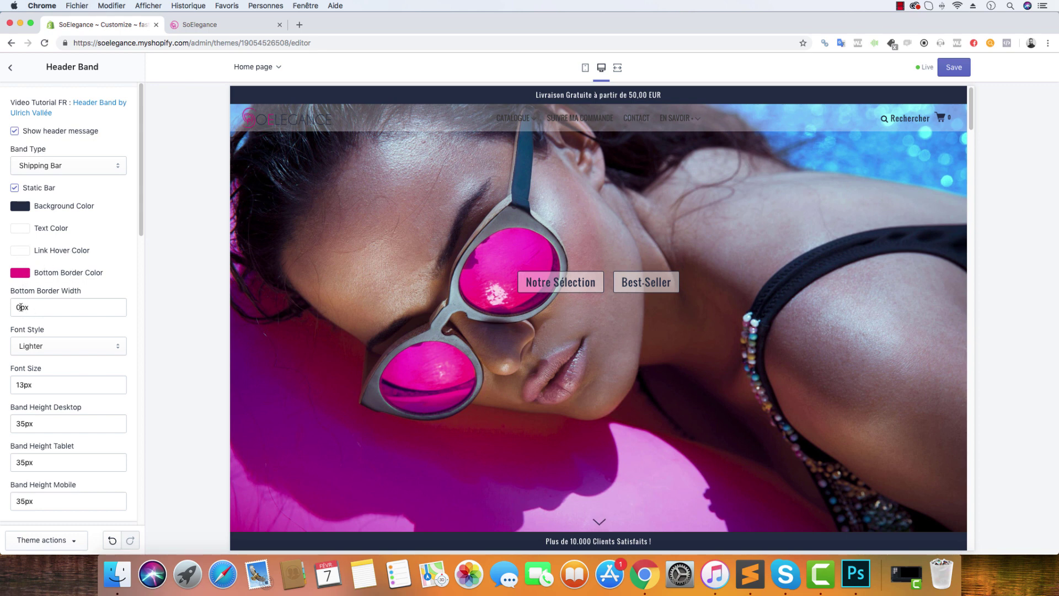
left_click_drag(20, 307, 8, 311)
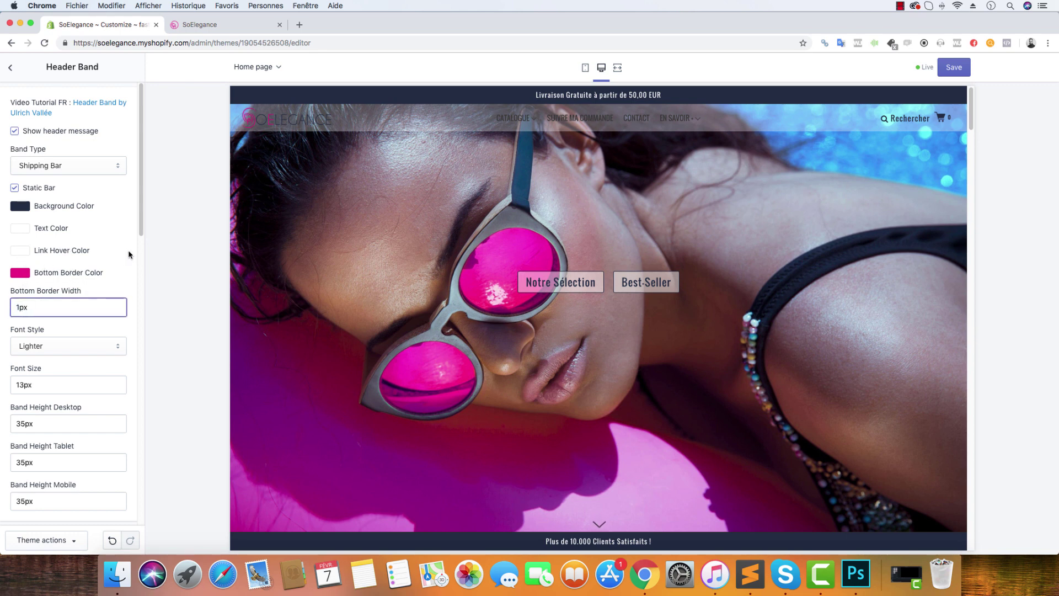
Step: Set the shipping bar's initial message bottom border width to 1px and its color to the recently selected magenta pink
scroll(99, 366, "down", 6)
scroll(99, 367, "down", 10)
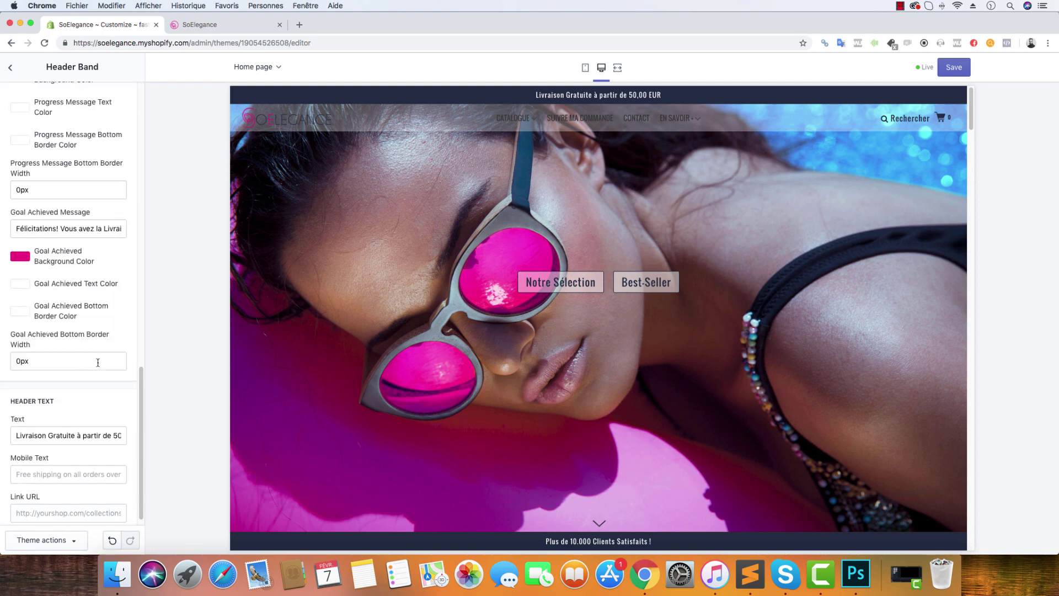
scroll(98, 365, "up", 15)
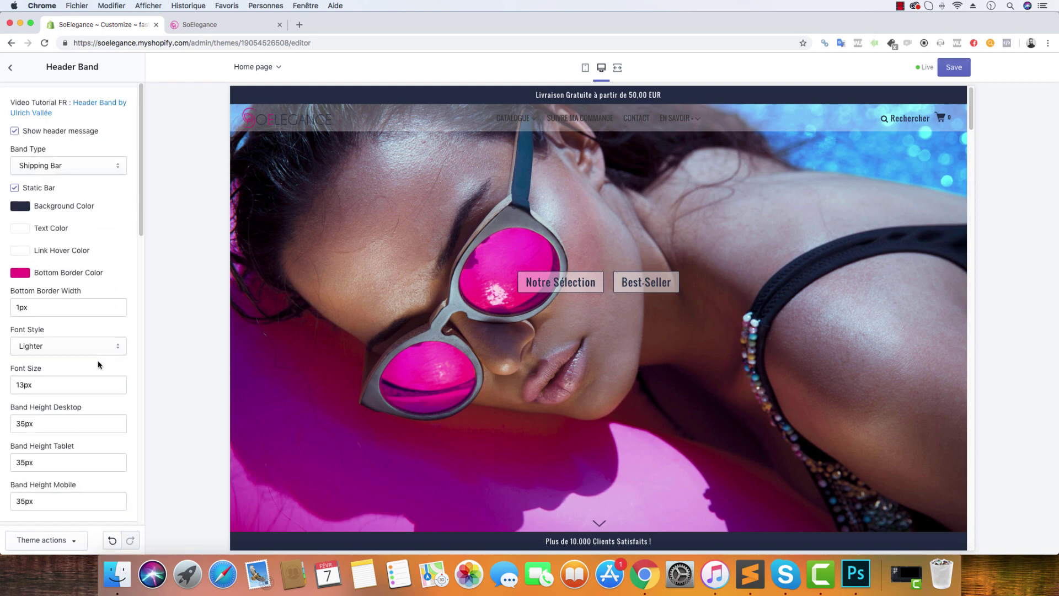
scroll(33, 176, "down", 15)
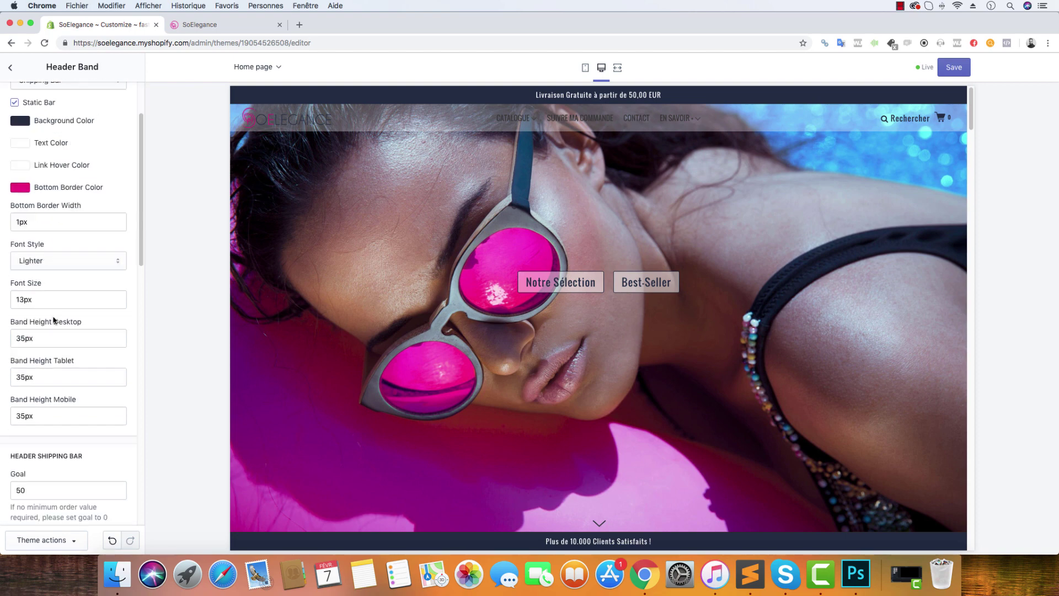
scroll(54, 320, "up", 4)
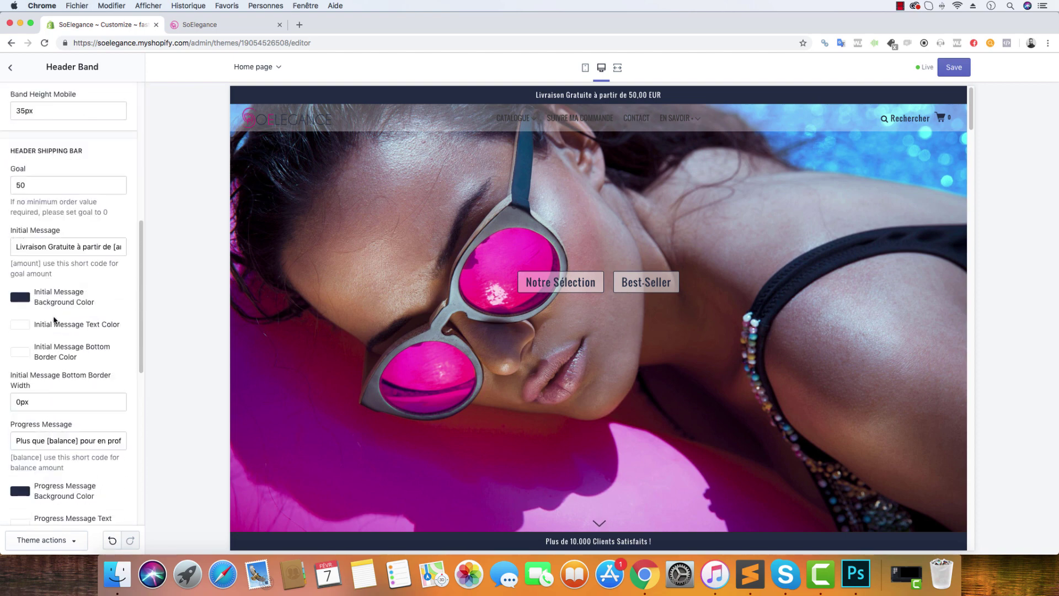
scroll(39, 312, "up", 1)
scroll(39, 317, "down", 1)
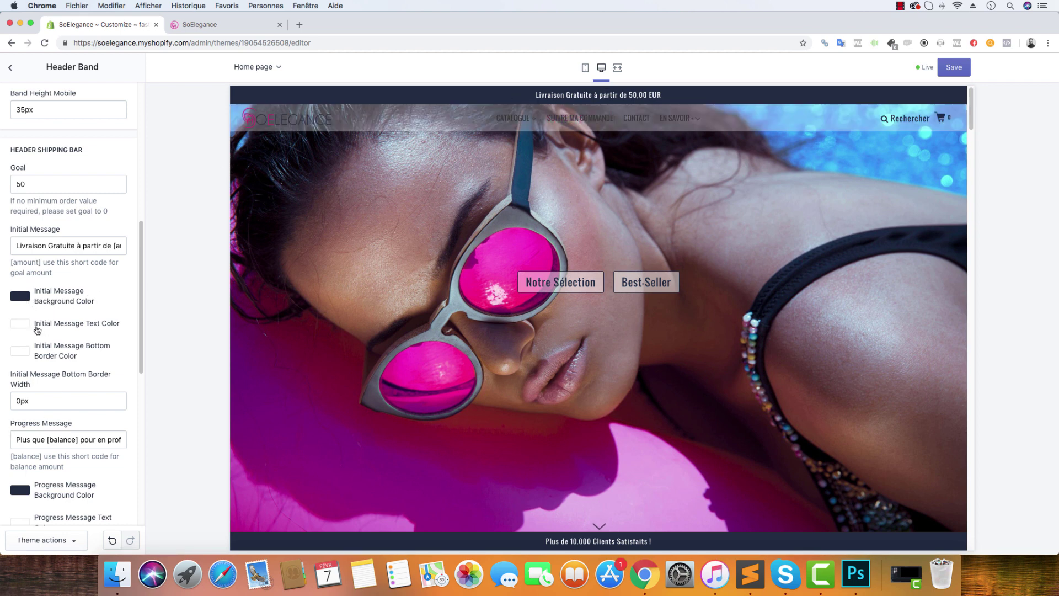
left_click_drag(20, 400, 2, 401)
left_click(22, 354)
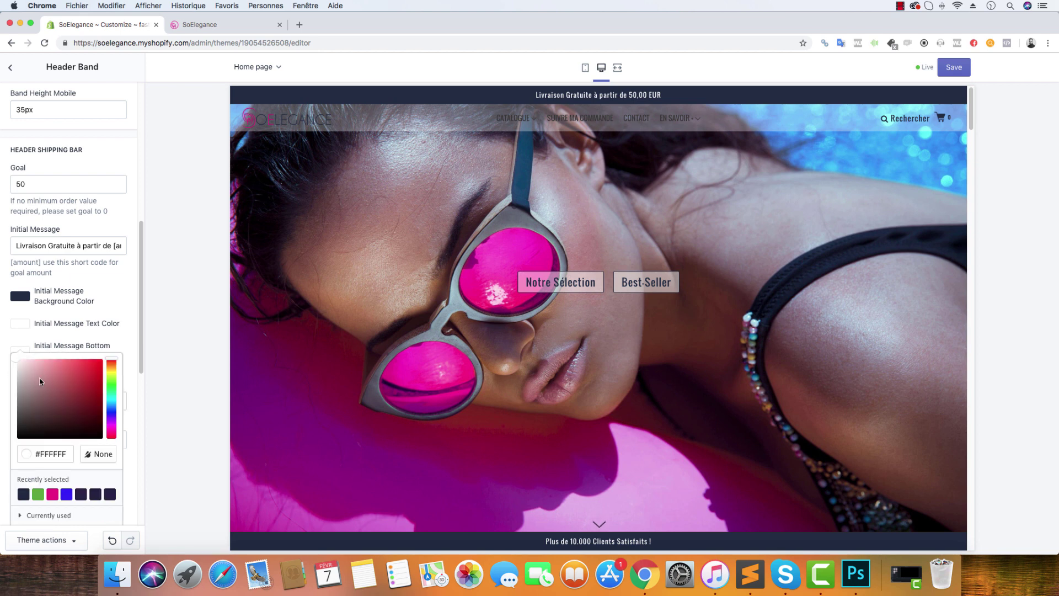
left_click(53, 494)
left_click(136, 285)
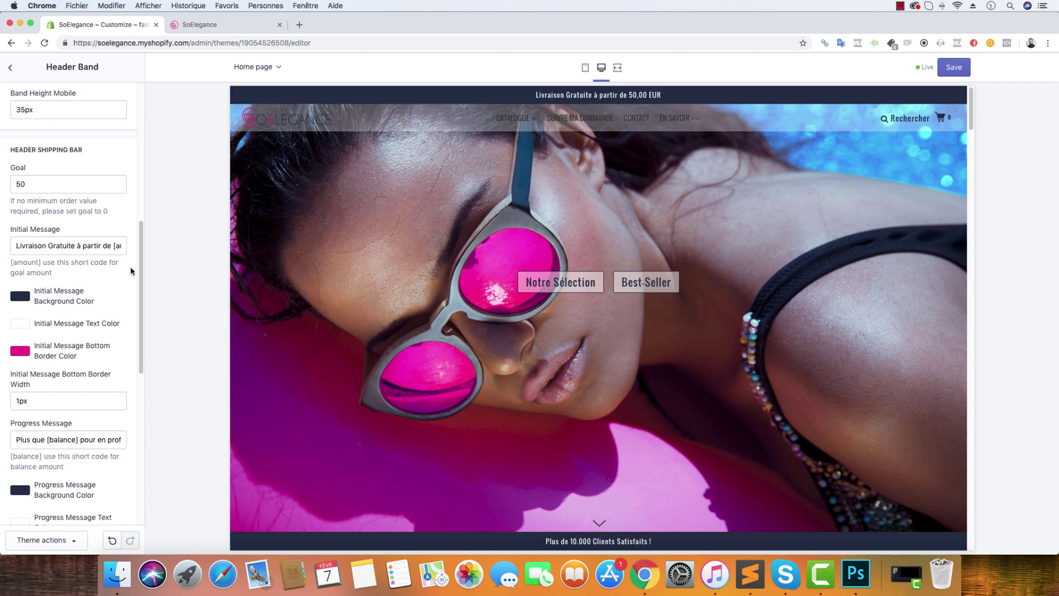
Step: Change the progress message background color to a slightly darker navy
scroll(108, 376, "down", 2)
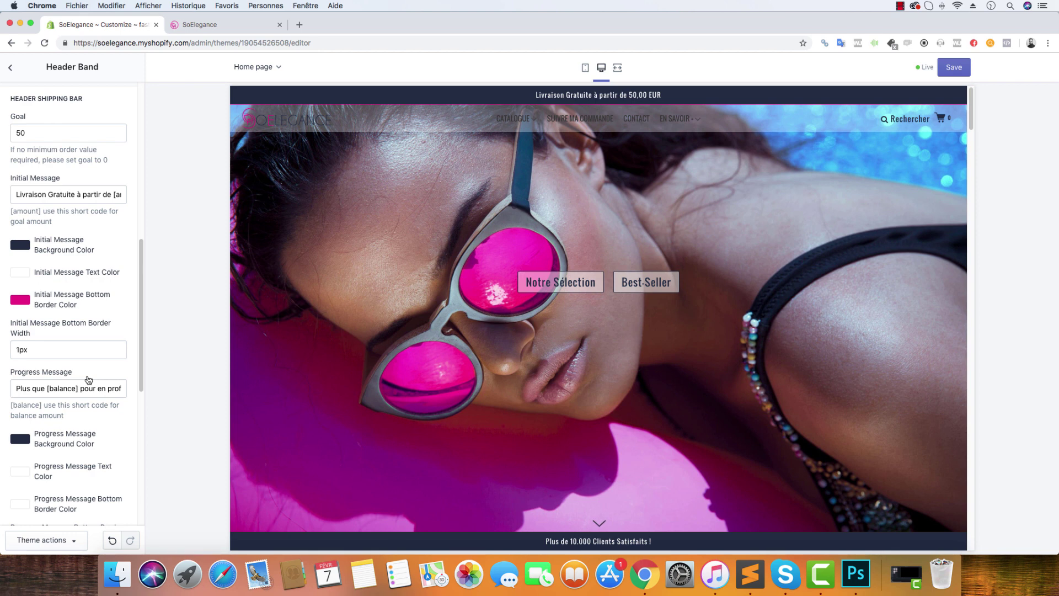
scroll(61, 438, "down", 1)
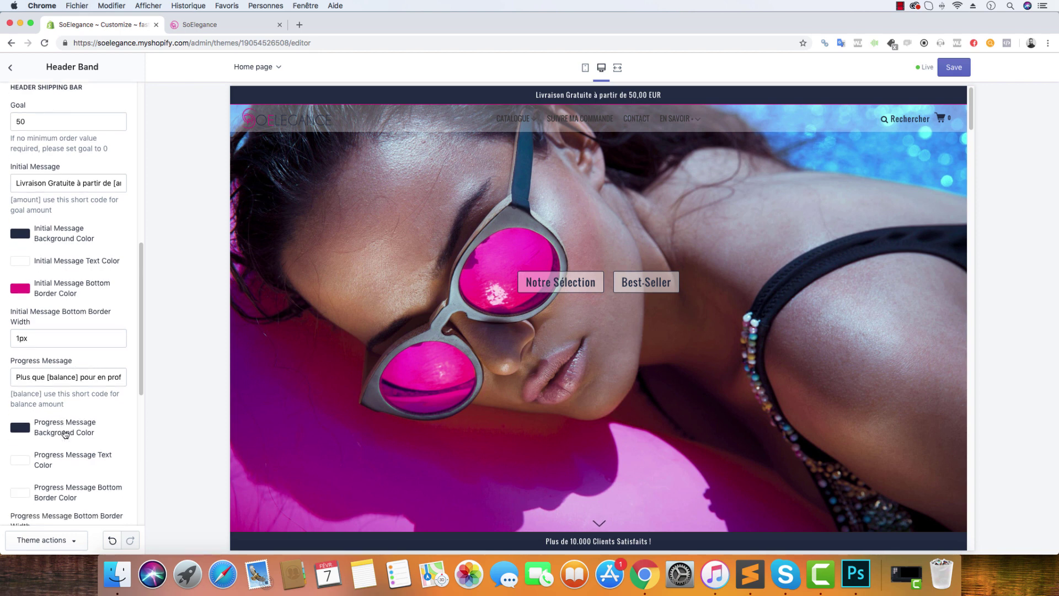
left_click(32, 429)
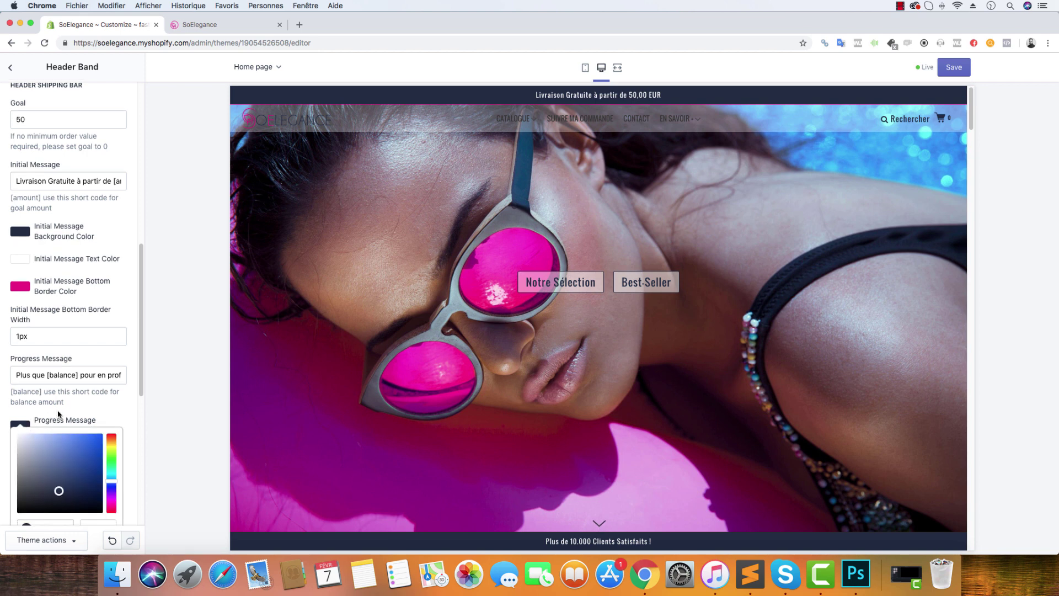
left_click_drag(60, 475, 61, 478)
left_click(135, 370)
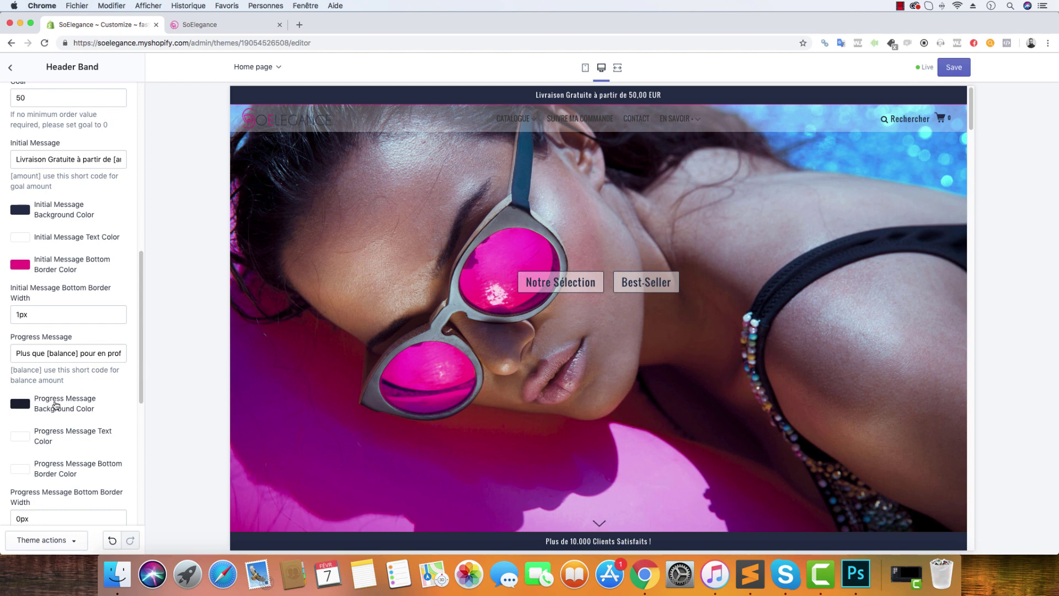
Step: Undo the last color change and set the progress message background color to the recently selected magenta pink
key("super+z")
left_click(14, 406)
scroll(85, 432, "down", 4)
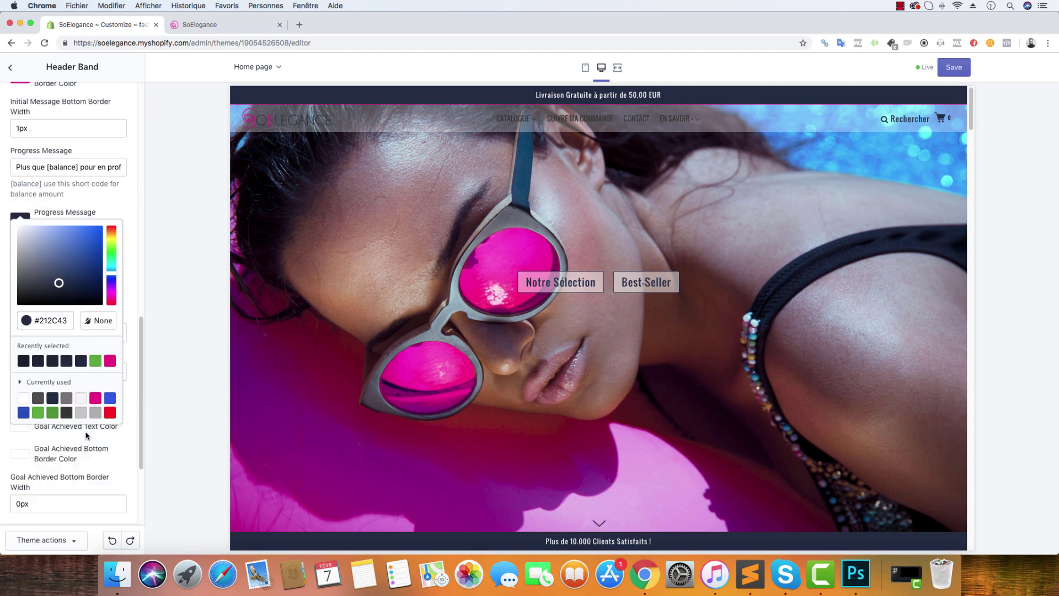
left_click(112, 361)
left_click(135, 233)
scroll(100, 297, "down", 1)
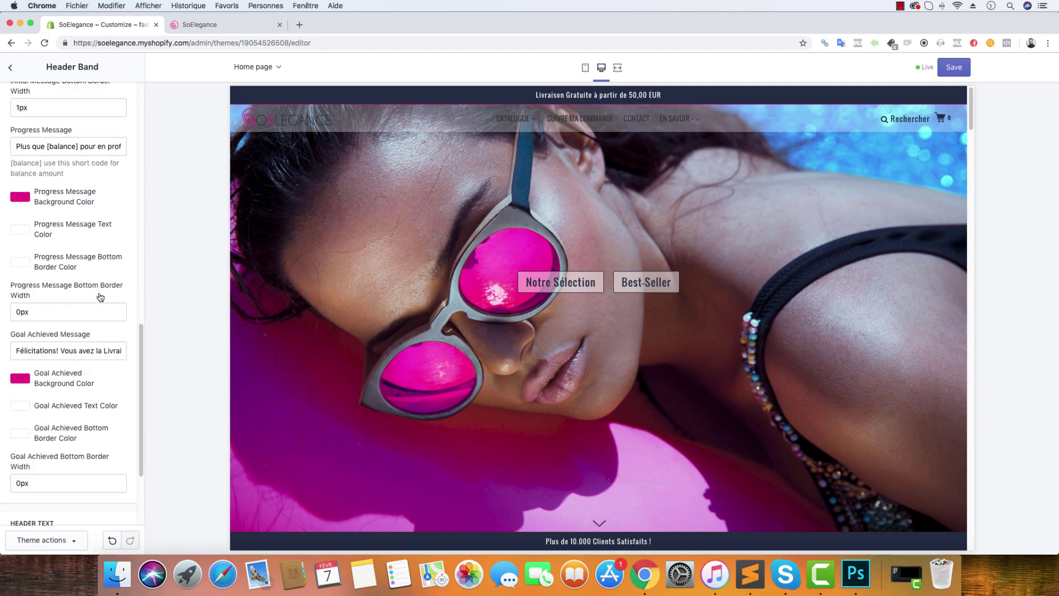
Step: Check the color value used for the goal achieved background
scroll(100, 298, "up", 2)
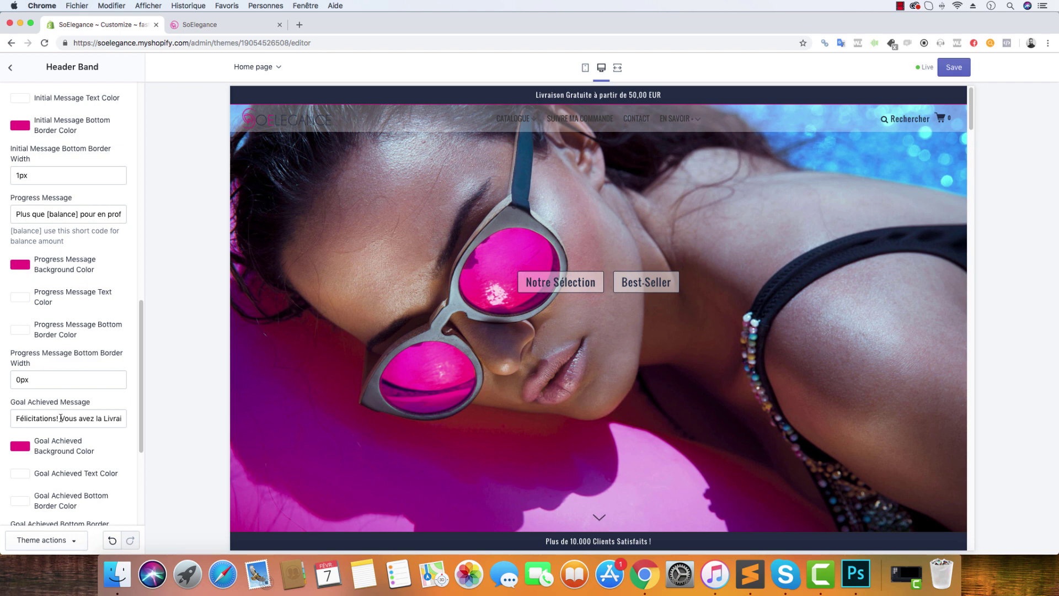
left_click(26, 448)
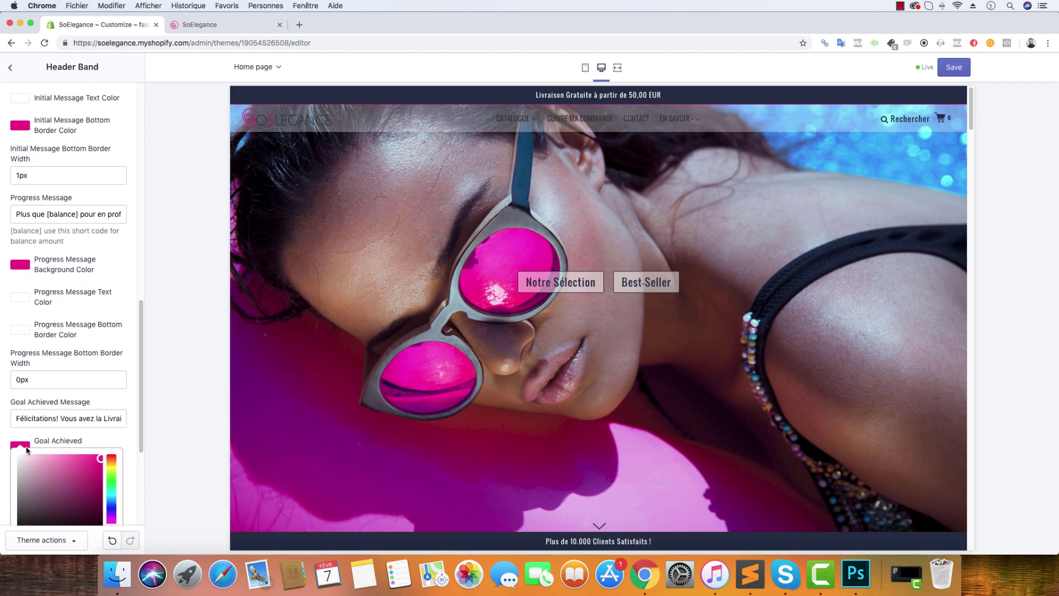
scroll(28, 449, "down", 2)
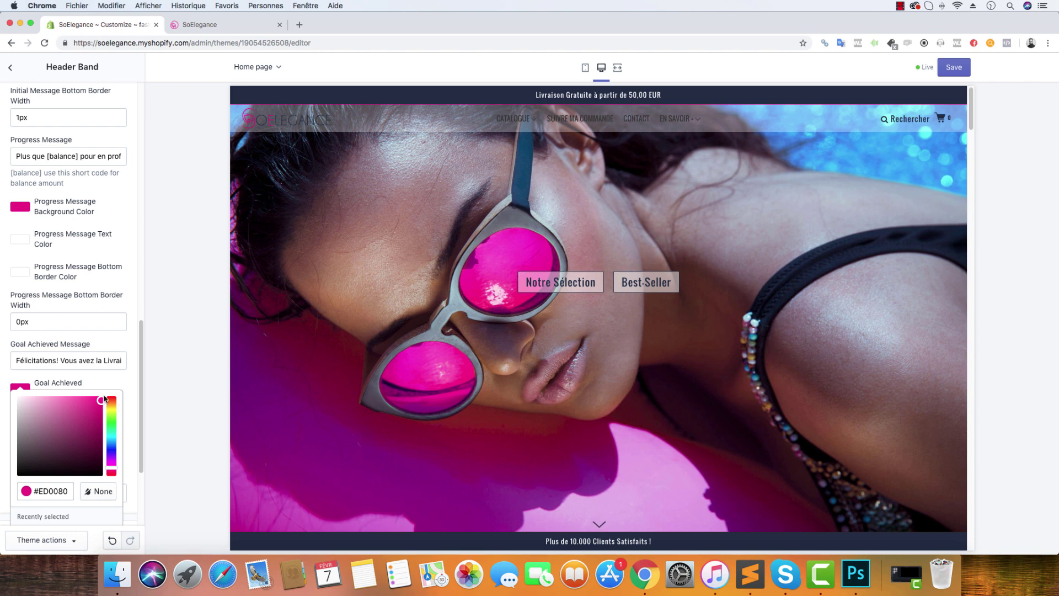
left_click(130, 376)
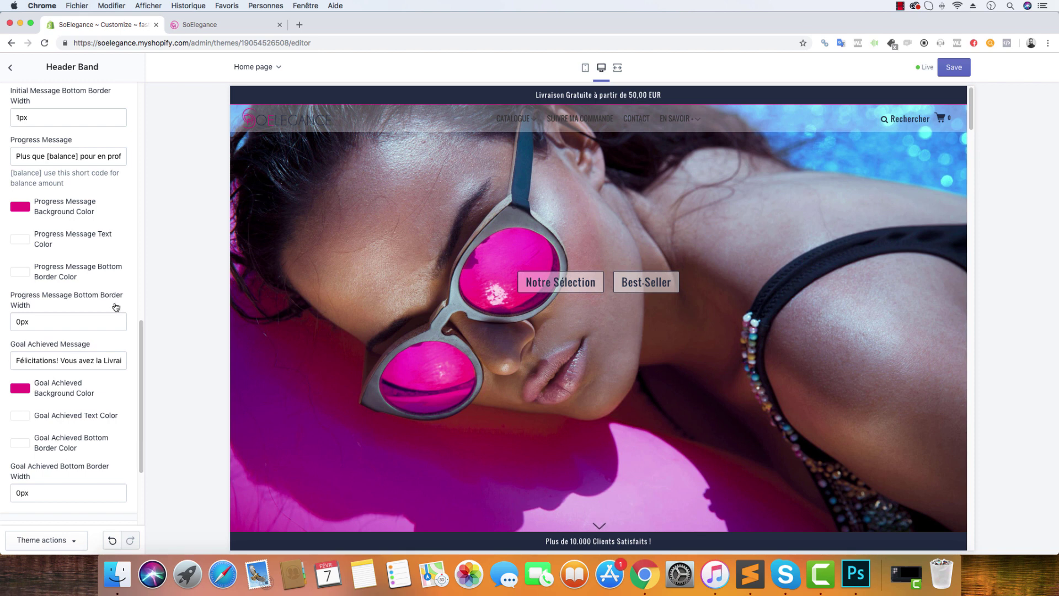
Step: Set the progress message bottom border width to 1px and its color to the recently selected magenta pink, #ED0080
double_click(24, 318)
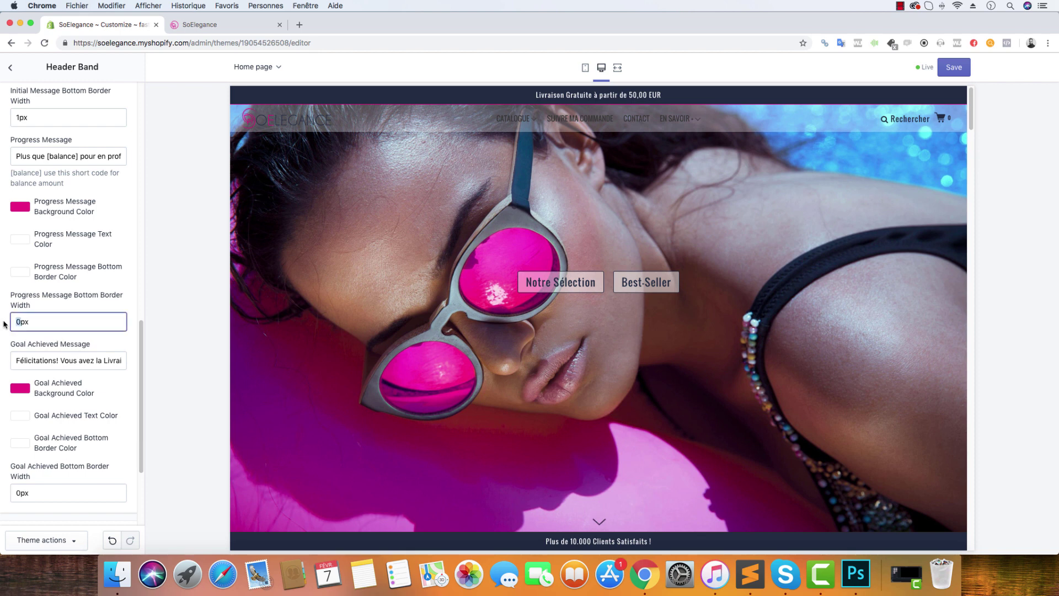
type("1px")
left_click(24, 275)
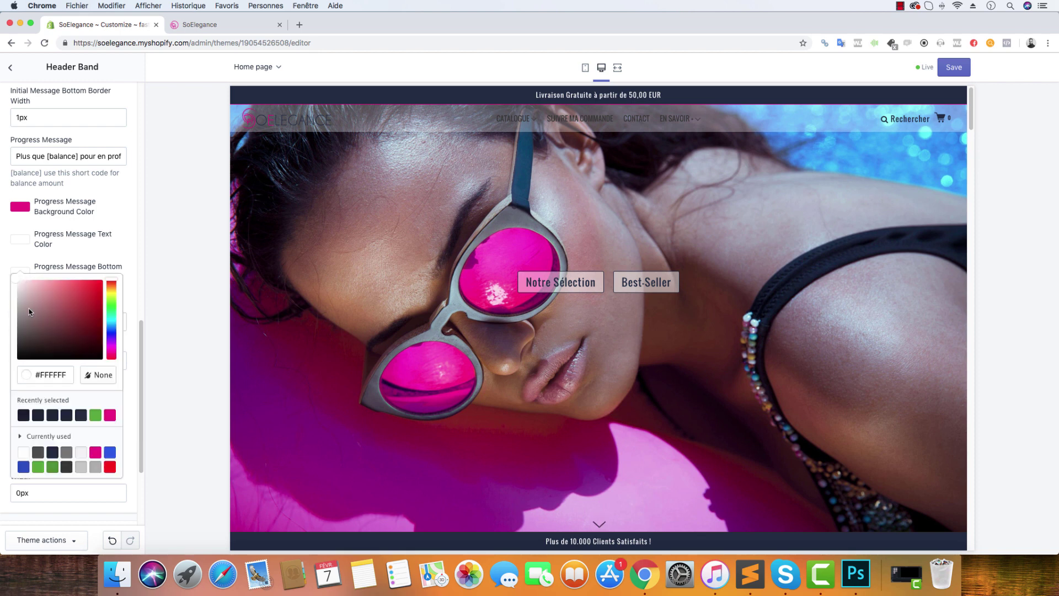
left_click(109, 414)
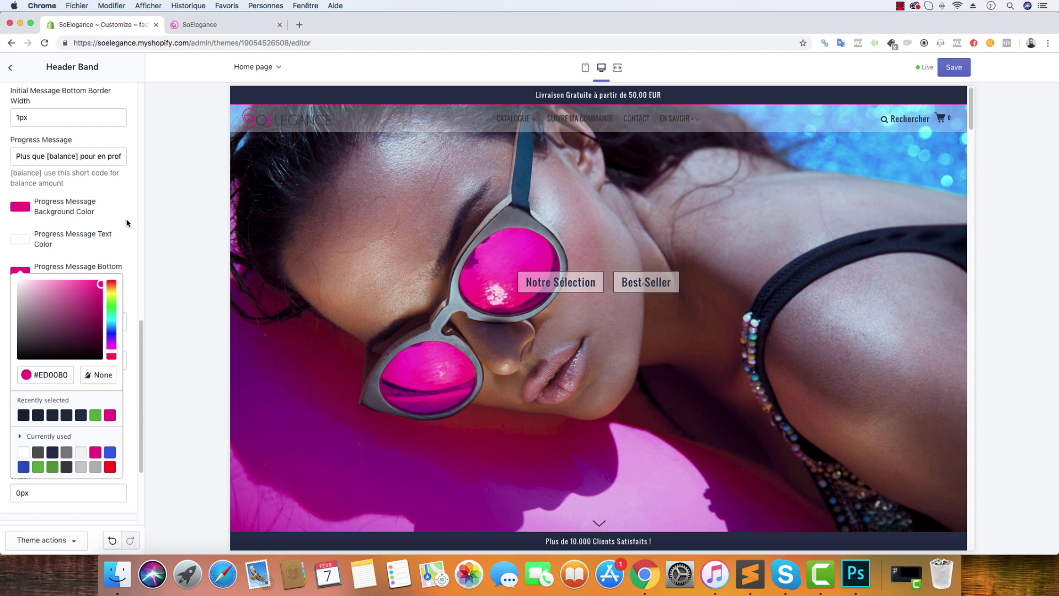
left_click(128, 222)
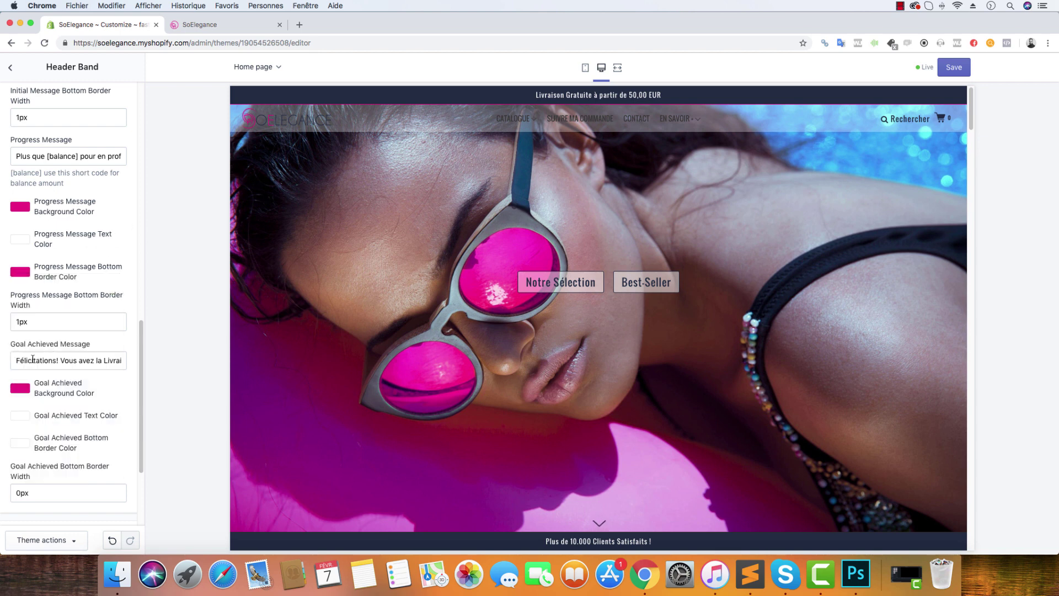
Step: Set the goal achieved bottom border width to 1px and its color to the recently selected magenta pink
scroll(49, 389, "down", 1)
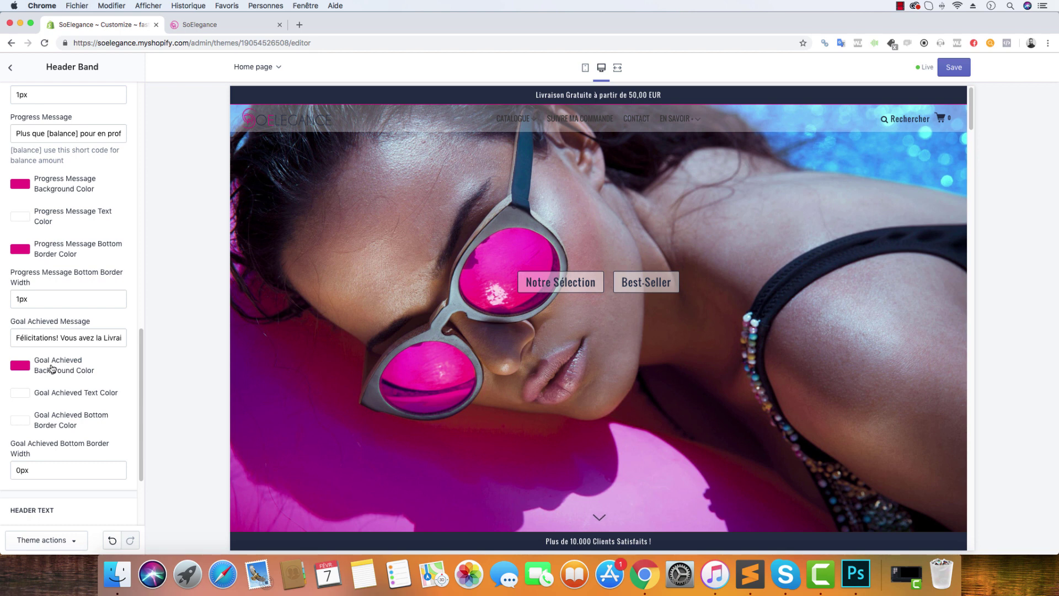
left_click(22, 462)
key("BackSpace")
type("1")
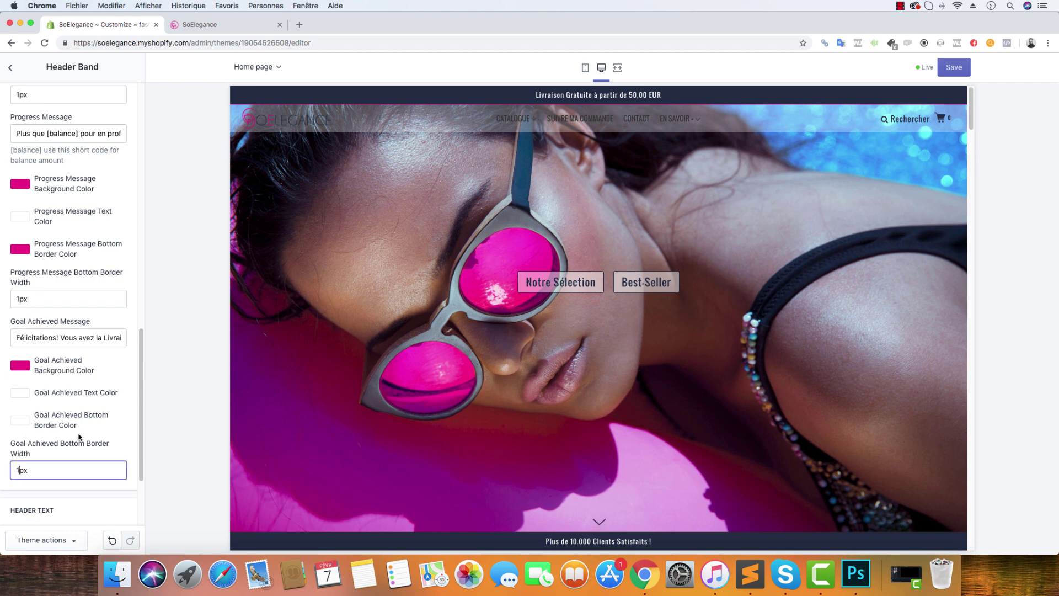
left_click(20, 421)
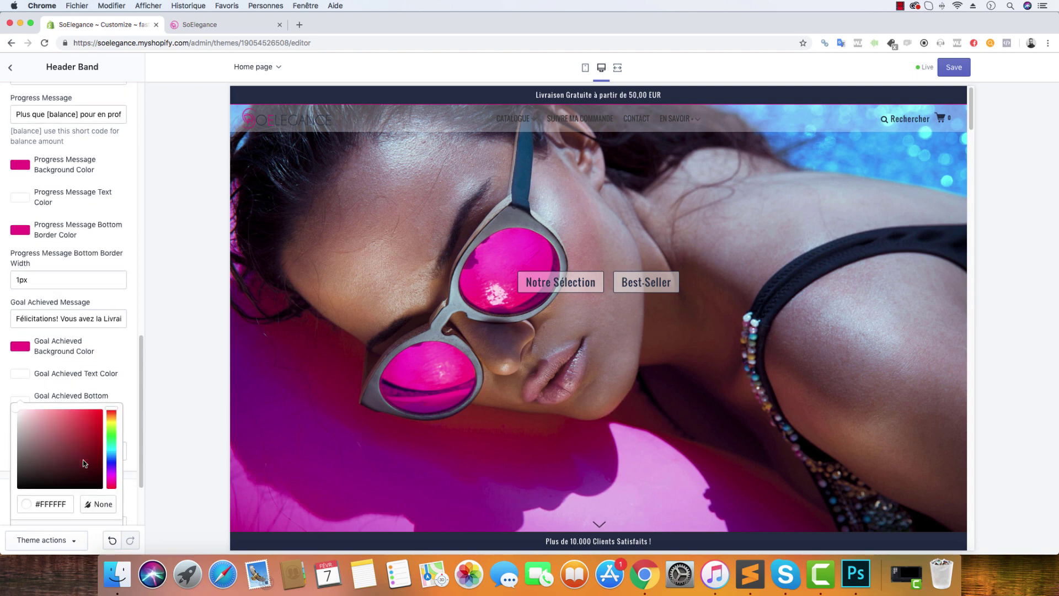
left_click(114, 517)
Step: Review the shipping bar's message and border settings and save the theme changes
scroll(138, 338, "up", 6)
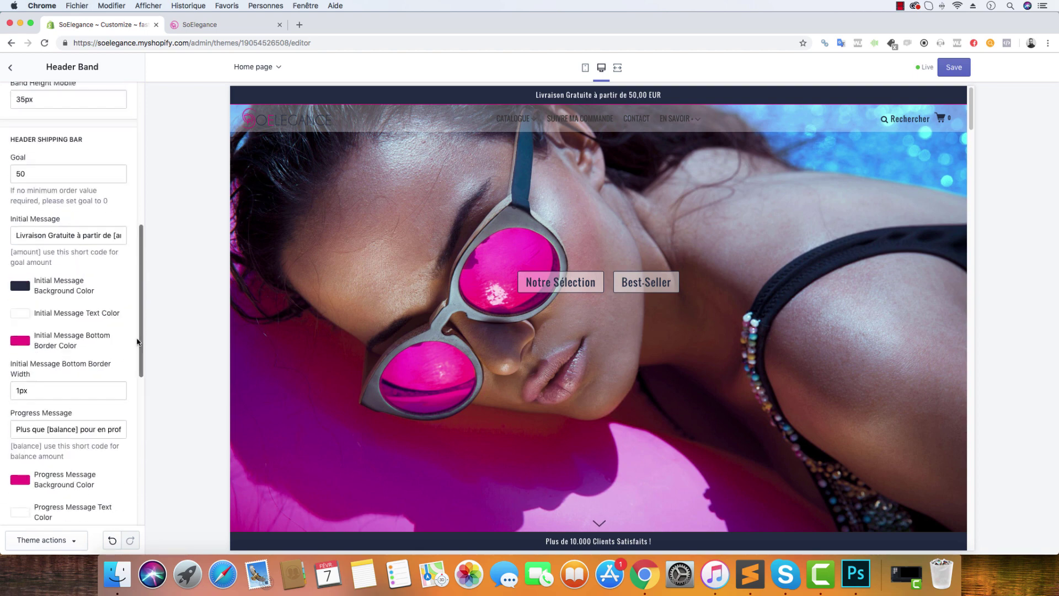
scroll(142, 296, "down", 6)
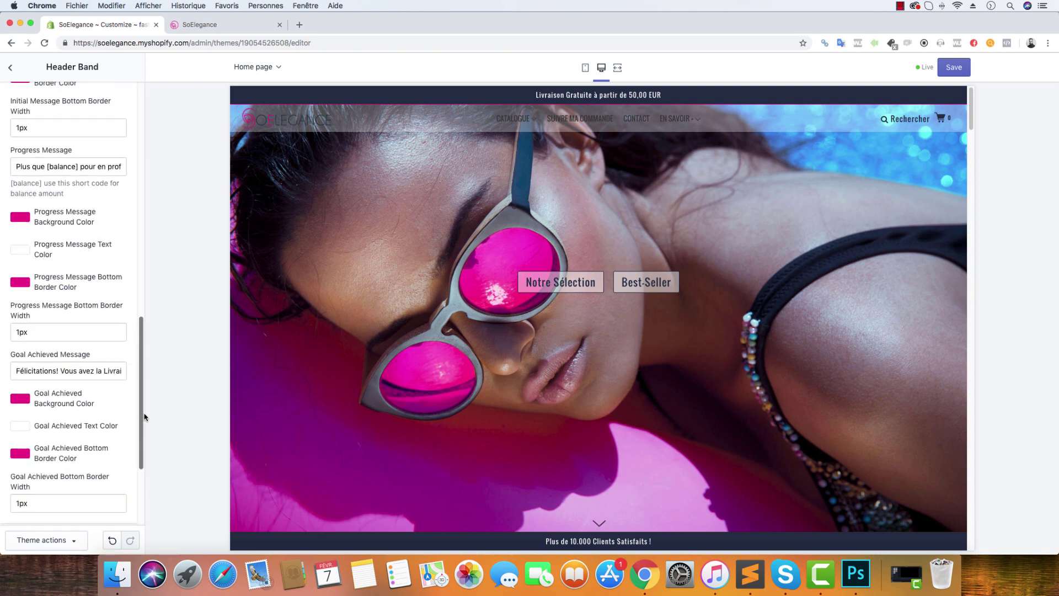
scroll(86, 366, "down", 1)
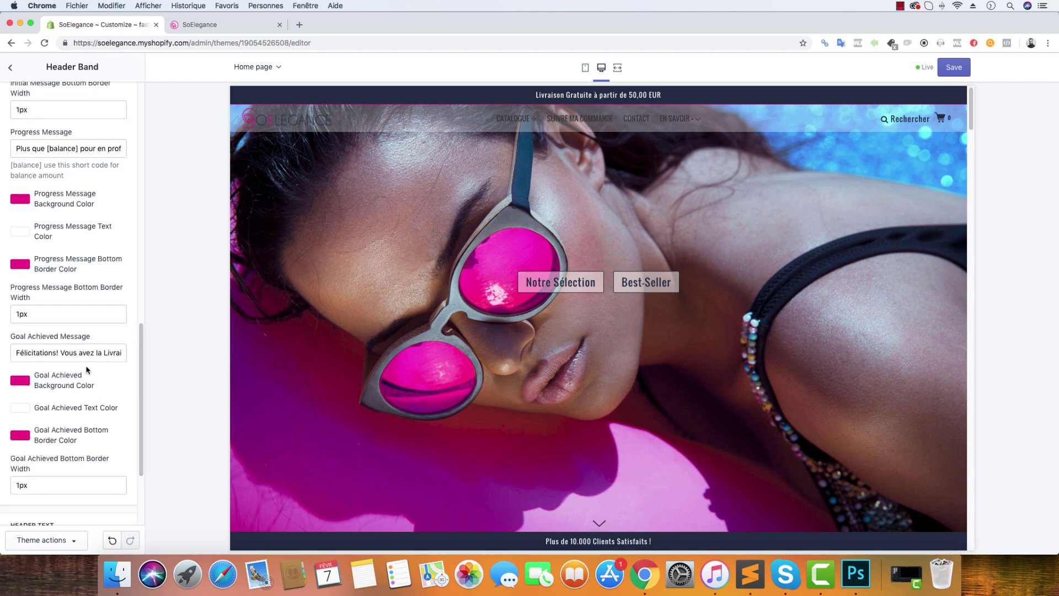
left_click(963, 71)
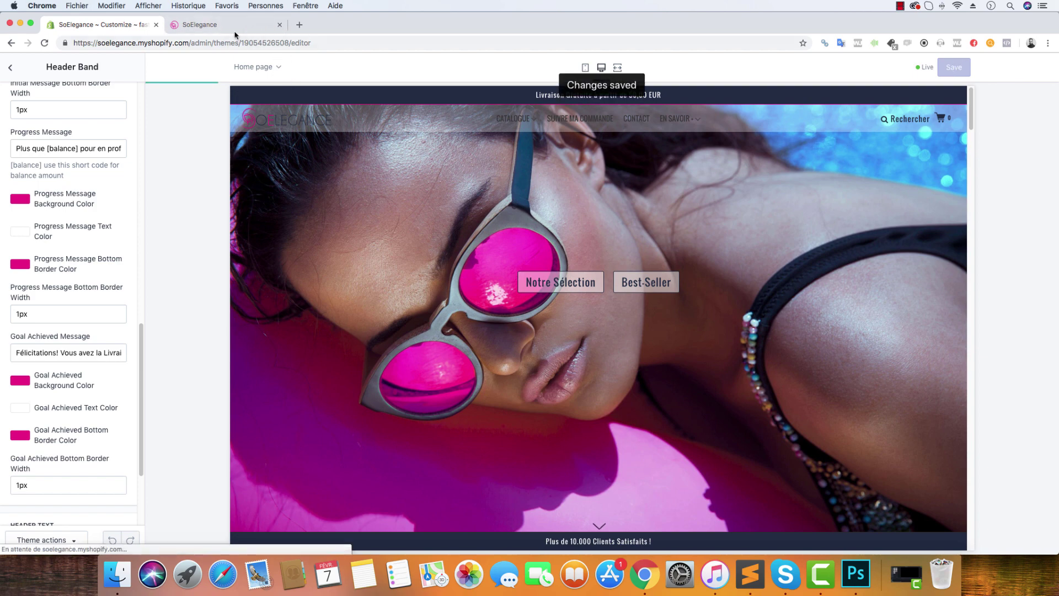
Step: Switch to the live SoElegance storefront and reload its home page
left_click(204, 24)
left_click(99, 24)
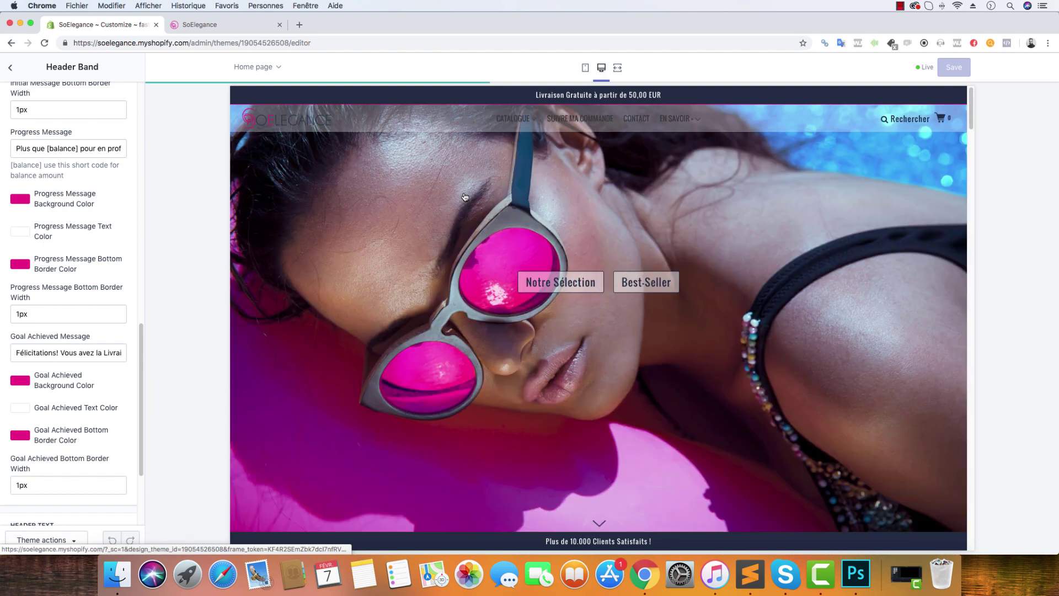
left_click(241, 21)
left_click(45, 43)
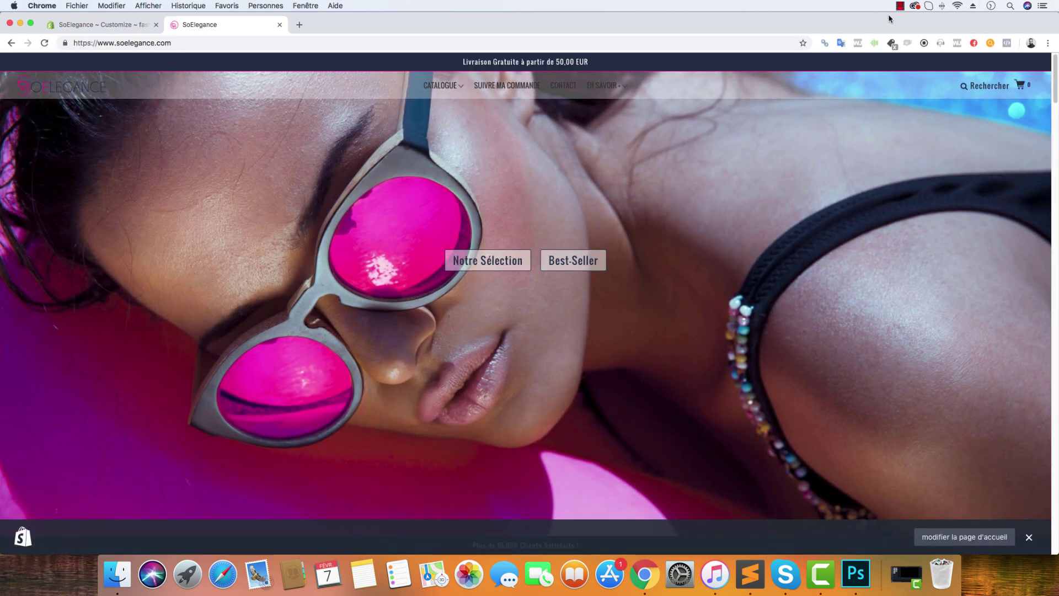
Step: Open the Brosse Nettoyante Visage product from the Notre Sélection section and add it to the cart
left_click(503, 267)
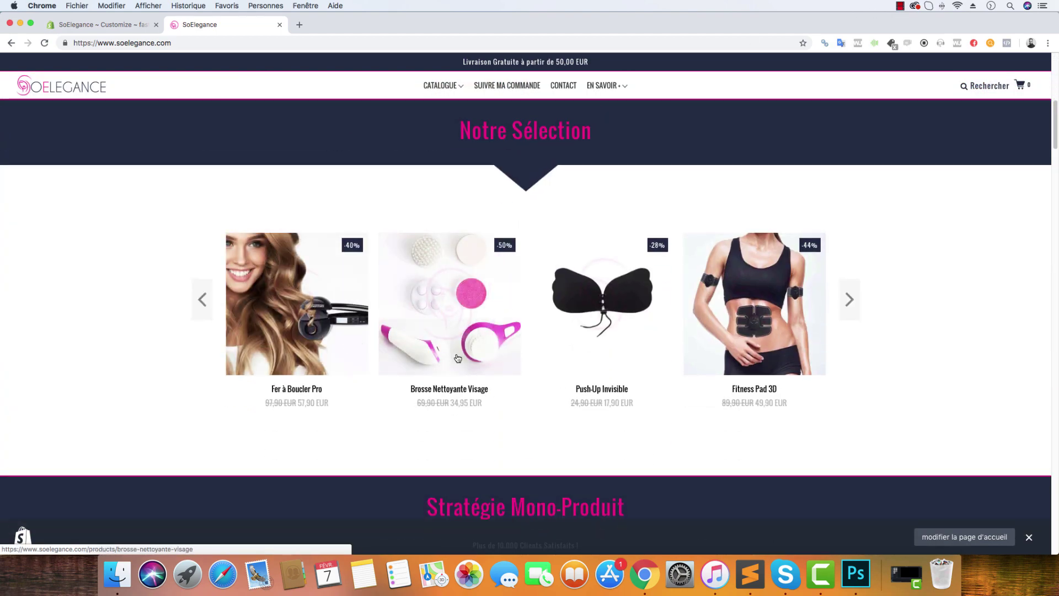
left_click(466, 333)
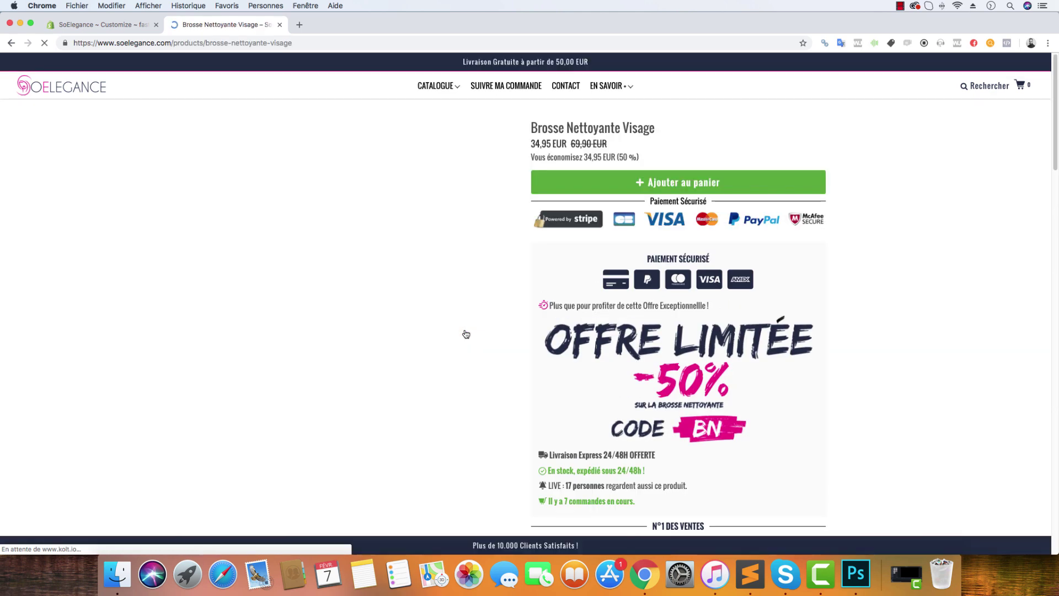
left_click(673, 201)
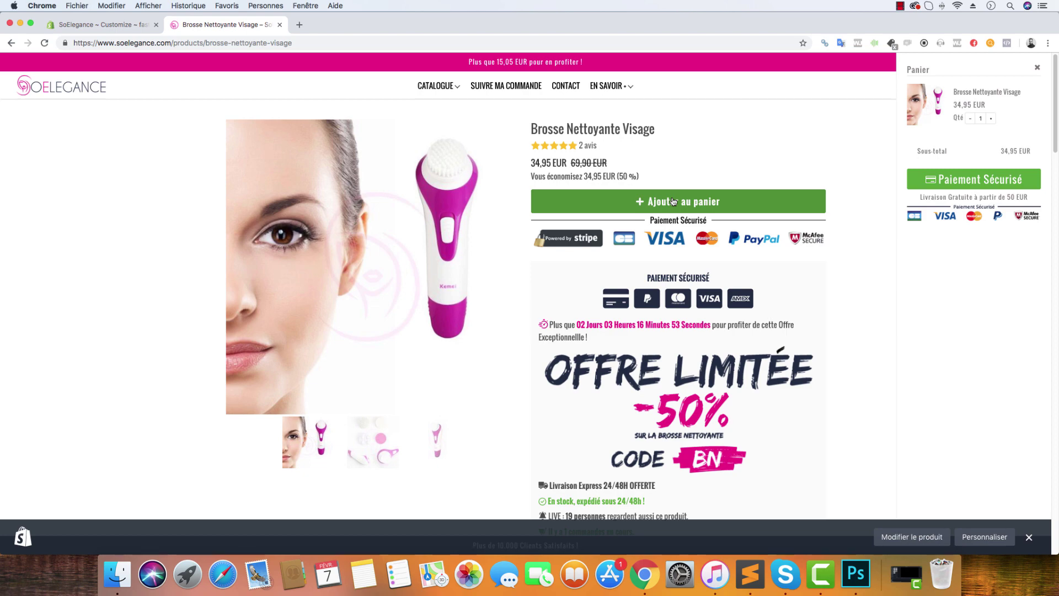
Step: Examine how the header band's progress message behaves along the whole product page
scroll(673, 200, "down", 20)
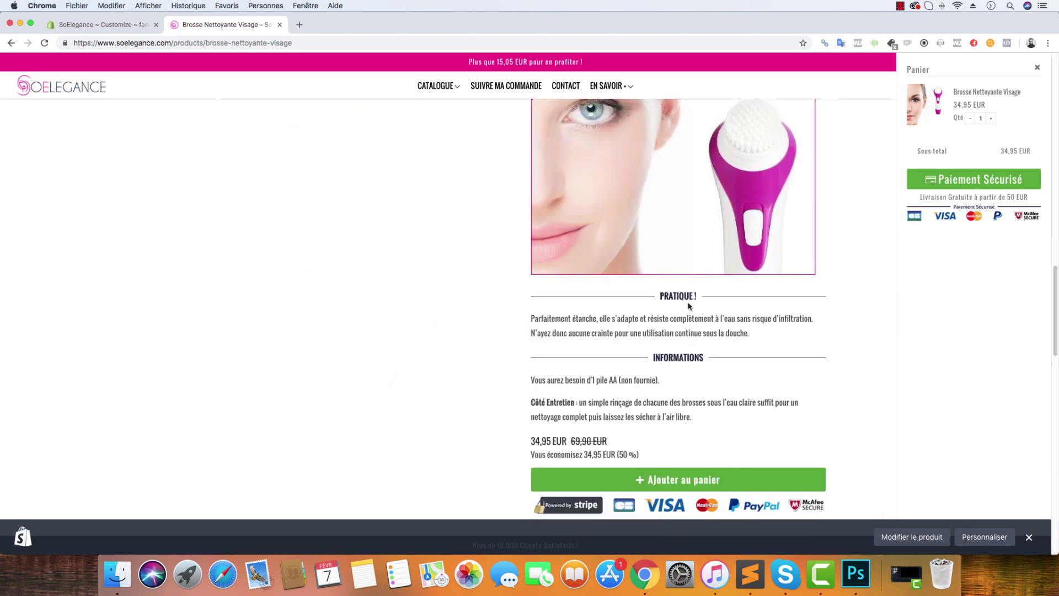
scroll(688, 306, "down", 5)
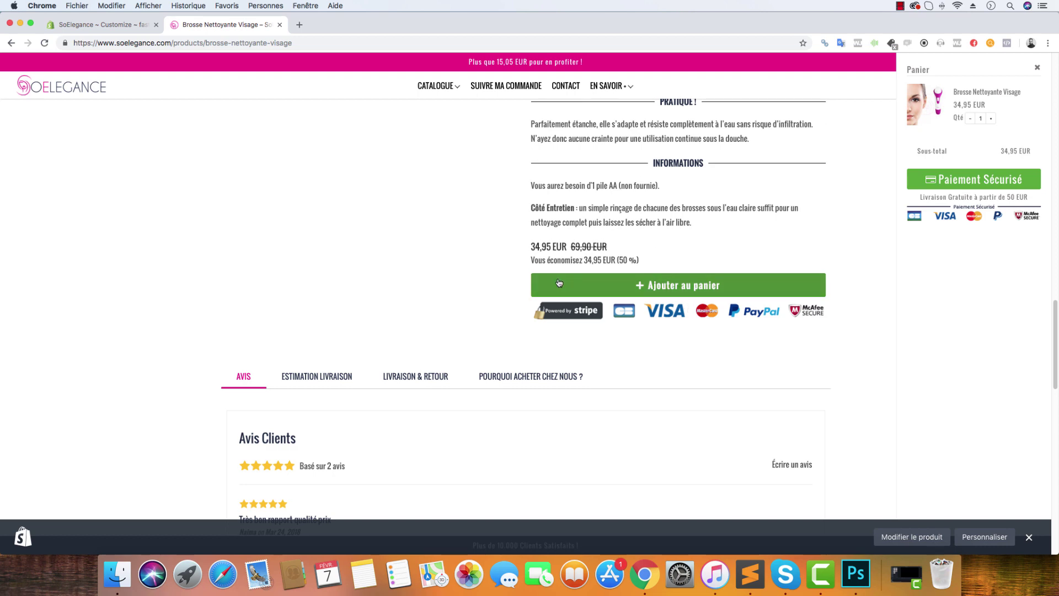
scroll(559, 282, "up", 20)
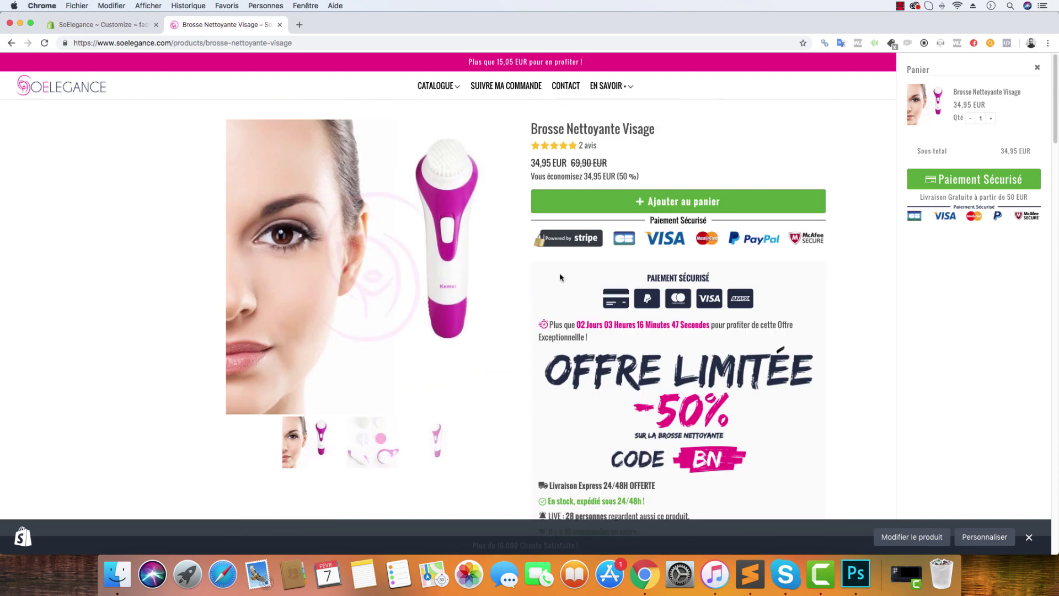